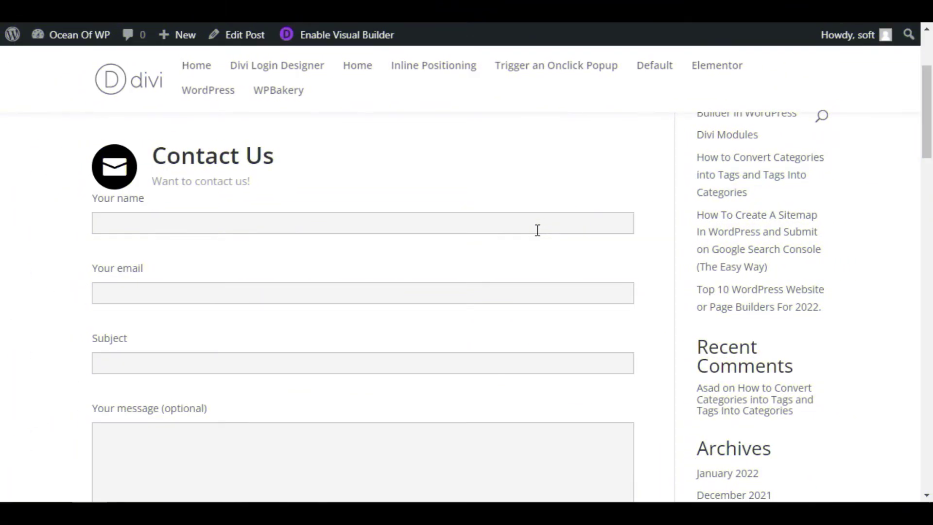
Scroll through the contact form on the live Contact Us page, then go to the admin Dashboard.
left_click_drag(923, 141, 927, 137)
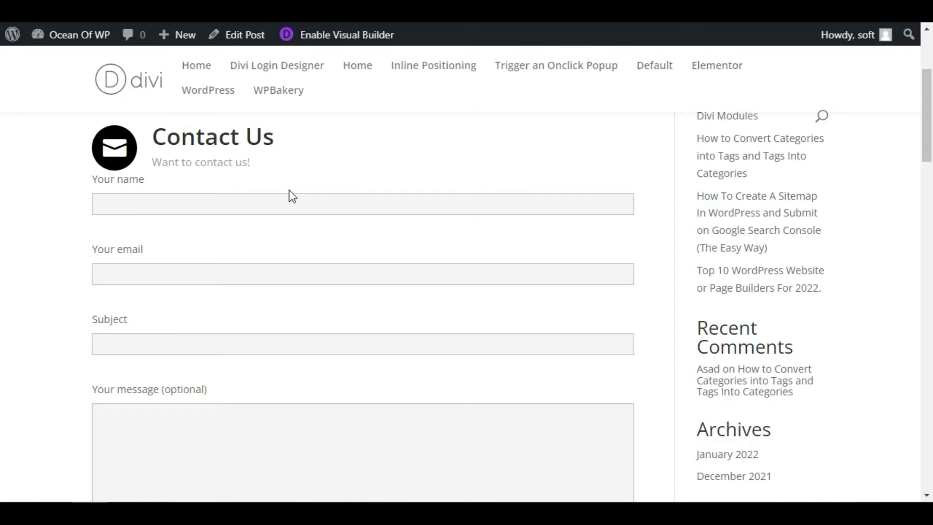
scroll(111, 274, "down", 2)
scroll(271, 324, "down", 2)
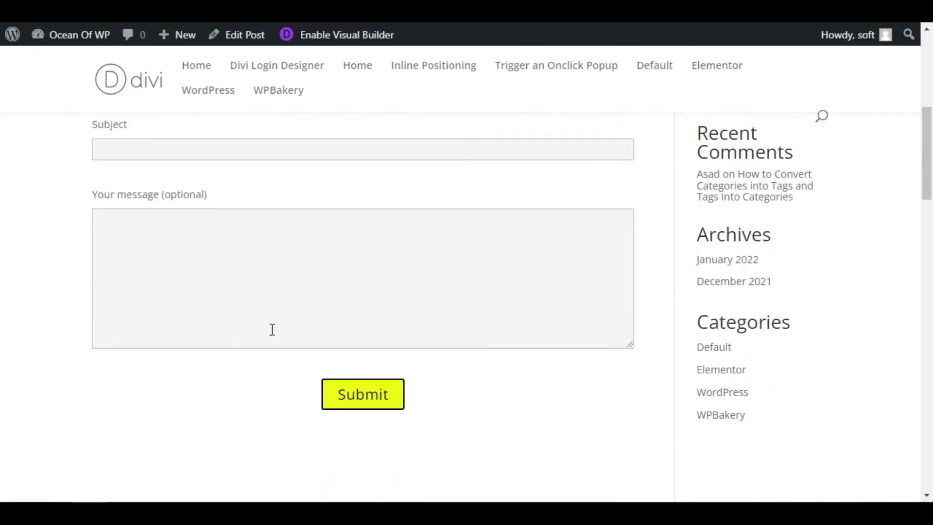
scroll(270, 329, "up", 4)
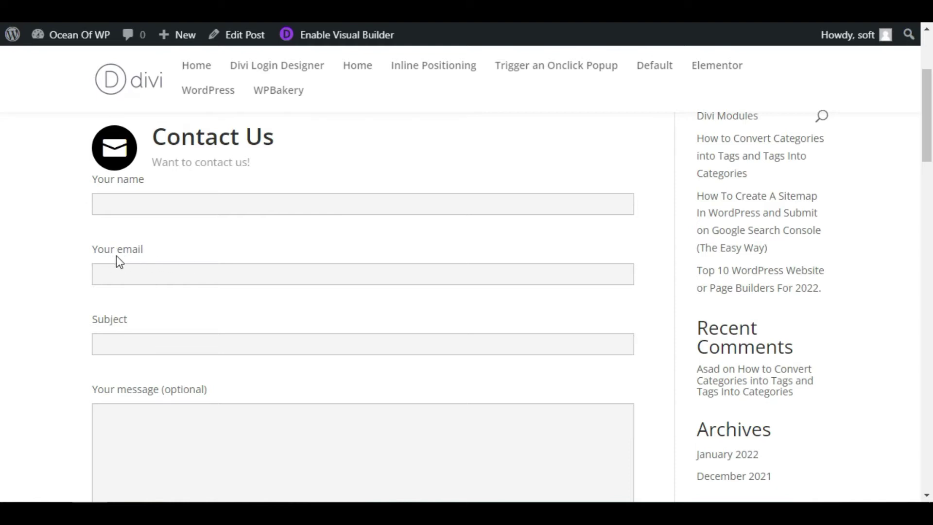
scroll(283, 256, "down", 2)
scroll(285, 274, "up", 2)
left_click(73, 58)
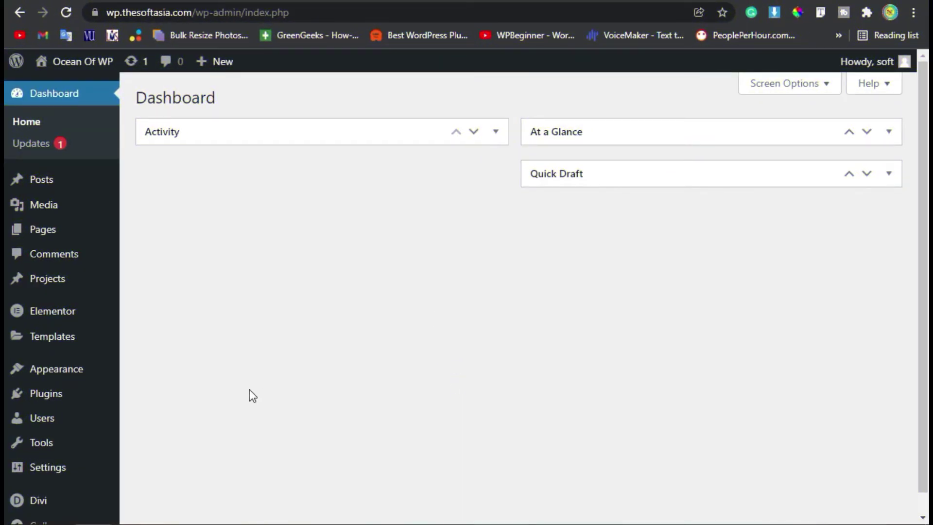
Search Plugins > Add New for 'DiviTorque', then Install Now and Activate.
mouse_move(44, 395)
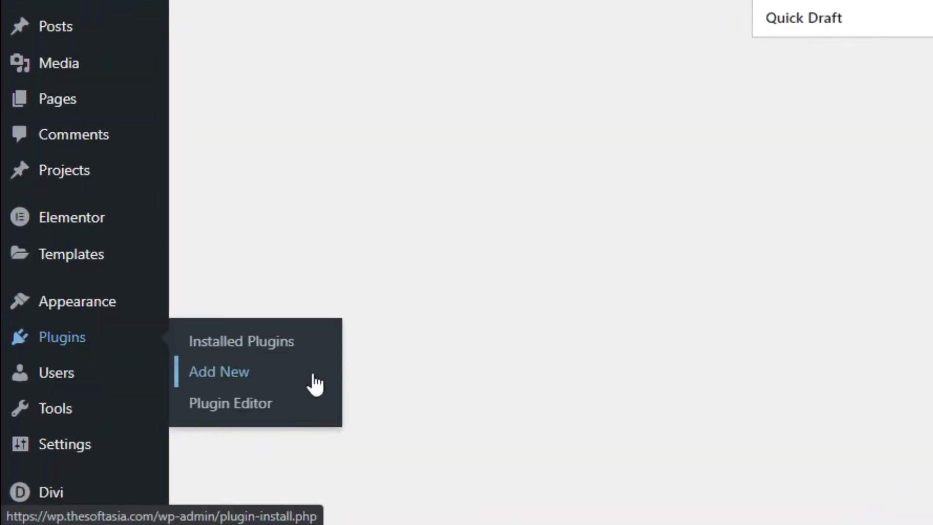
left_click(313, 379)
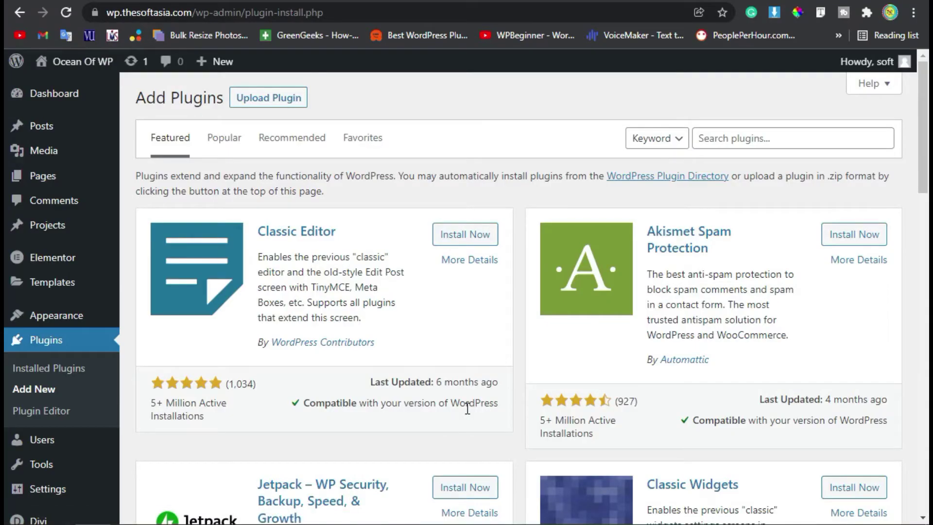
left_click(802, 141)
type("DiviTorque")
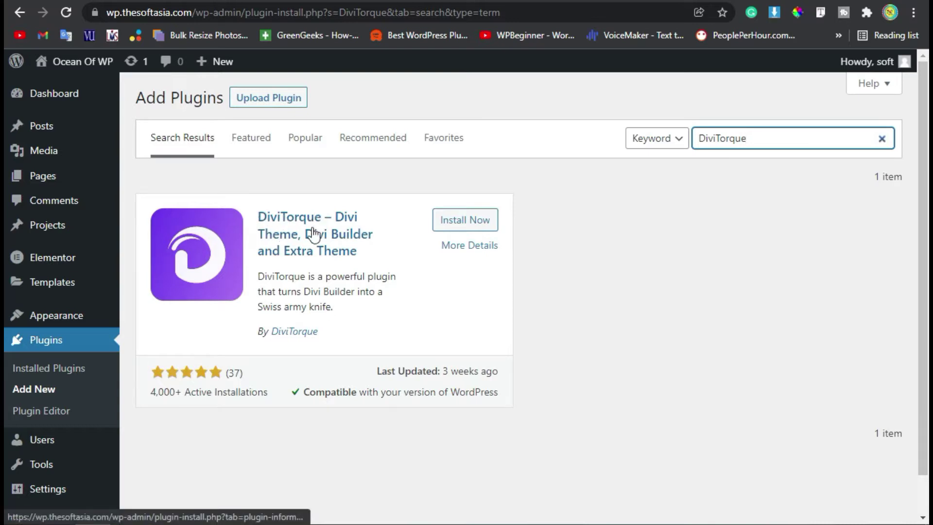
left_click(461, 222)
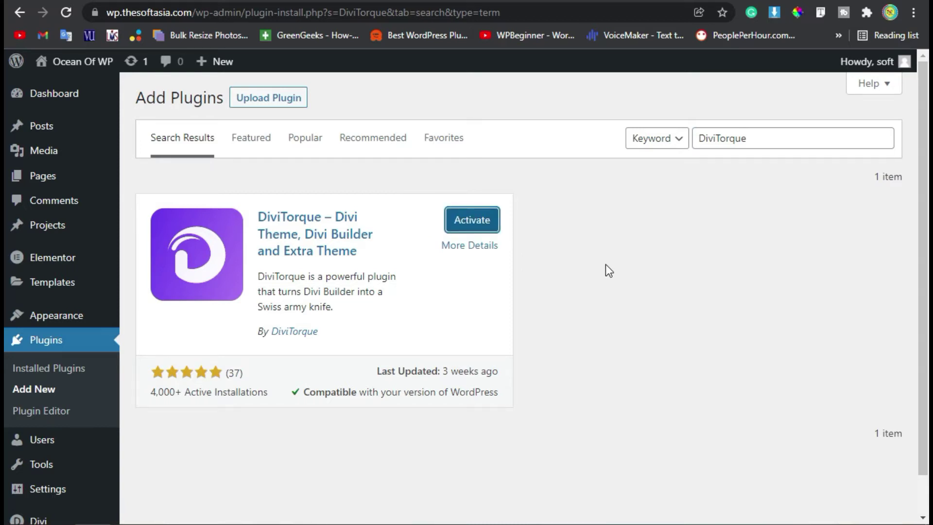
left_click(482, 225)
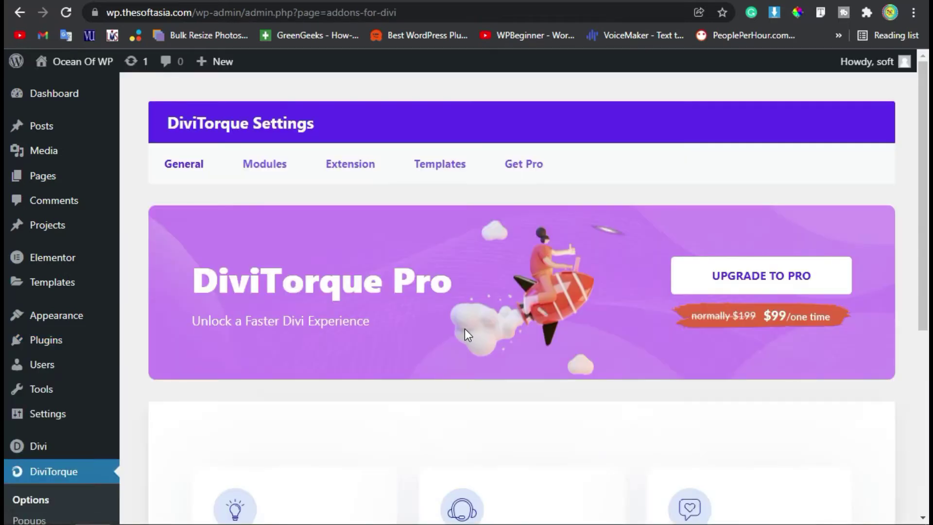
Scroll the DiviTorque Settings page, then return to the WordPress Dashboard.
scroll(465, 328, "down", 4)
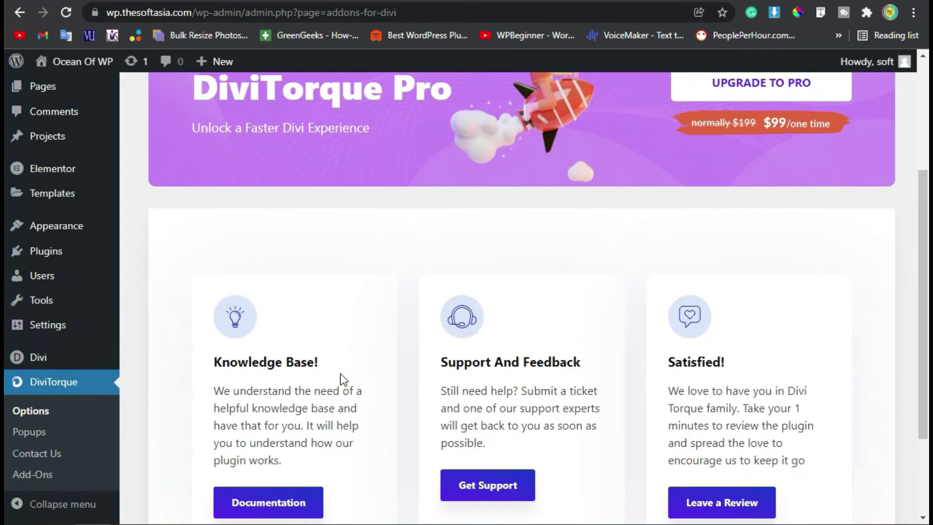
scroll(417, 369, "down", 3)
scroll(413, 370, "up", 6)
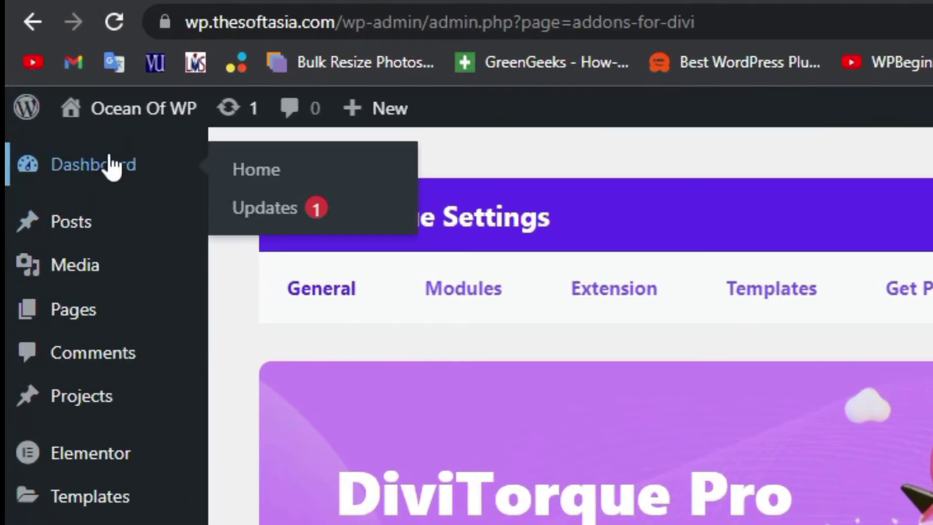
left_click(61, 92)
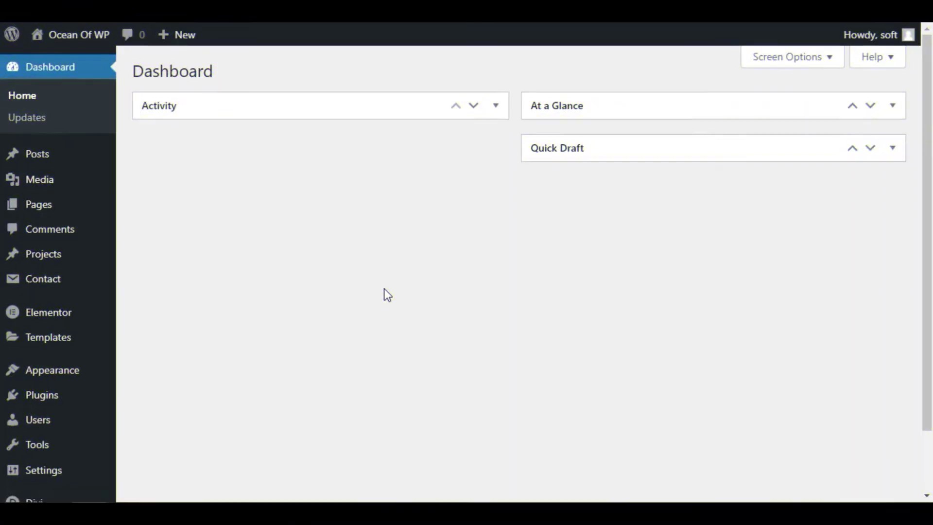
Create a new page titled 'Contact' and choose to build it with Divi Builder.
mouse_move(30, 209)
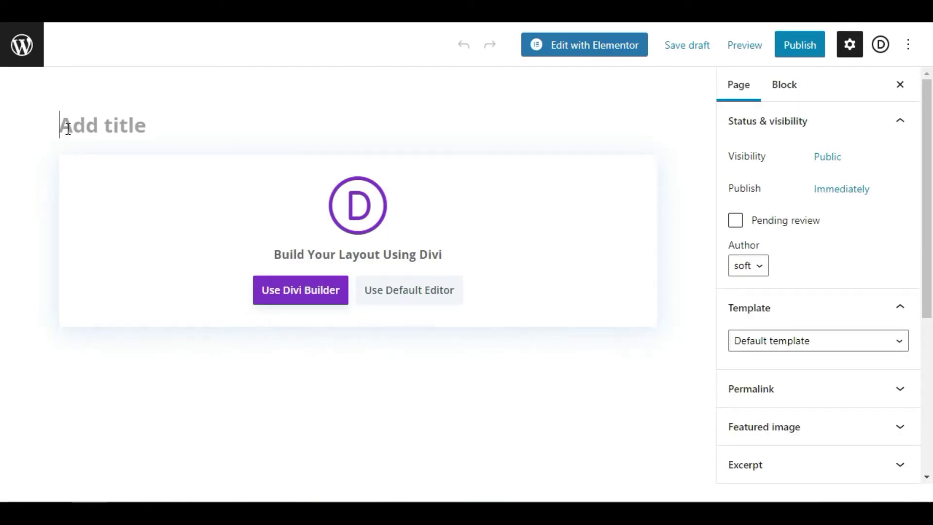
type("Contact")
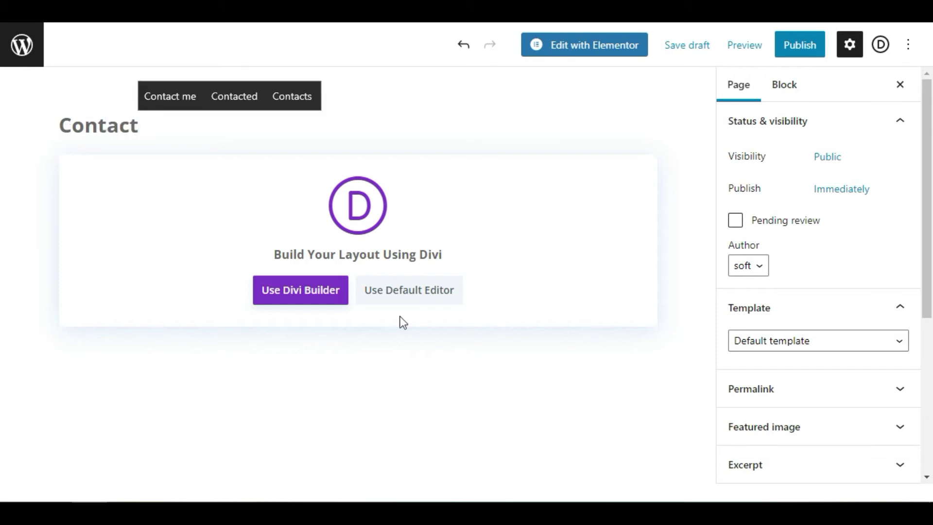
left_click(292, 295)
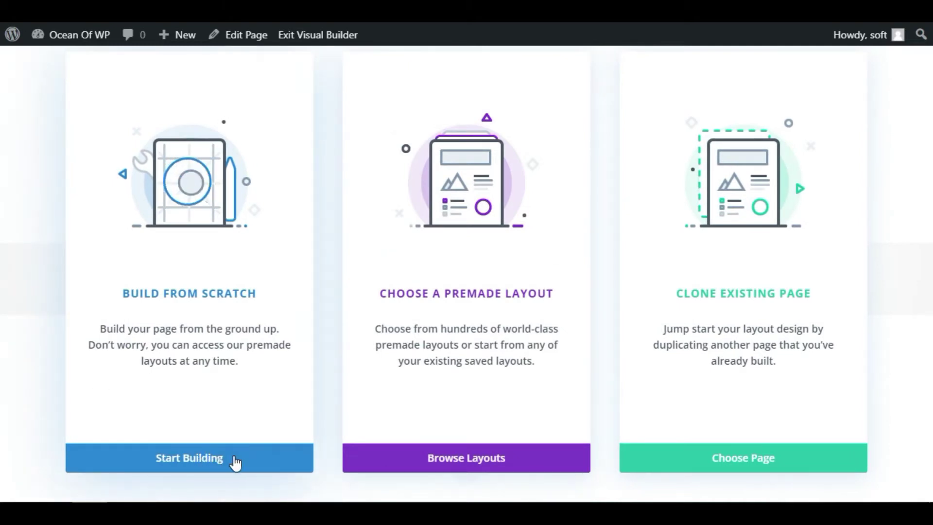
Start building from scratch and add a one-column row, browsing its module list.
left_click(180, 460)
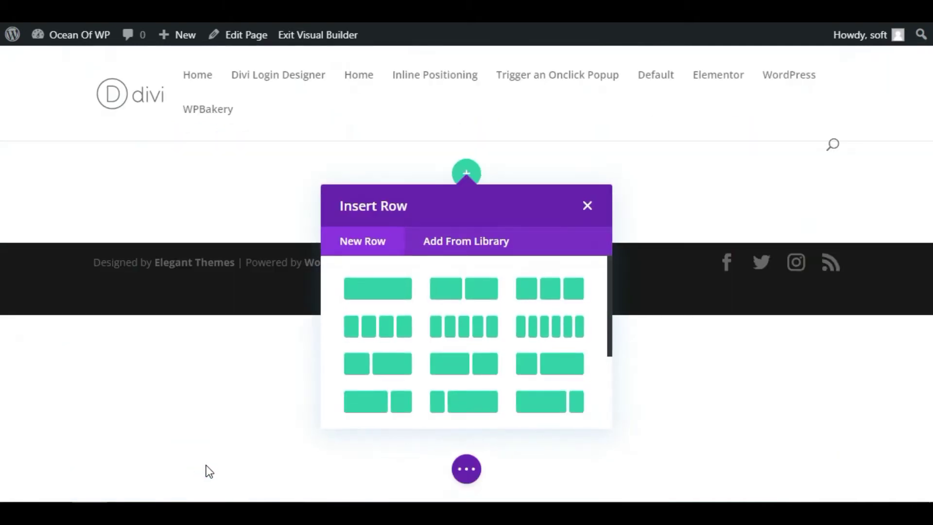
left_click(397, 291)
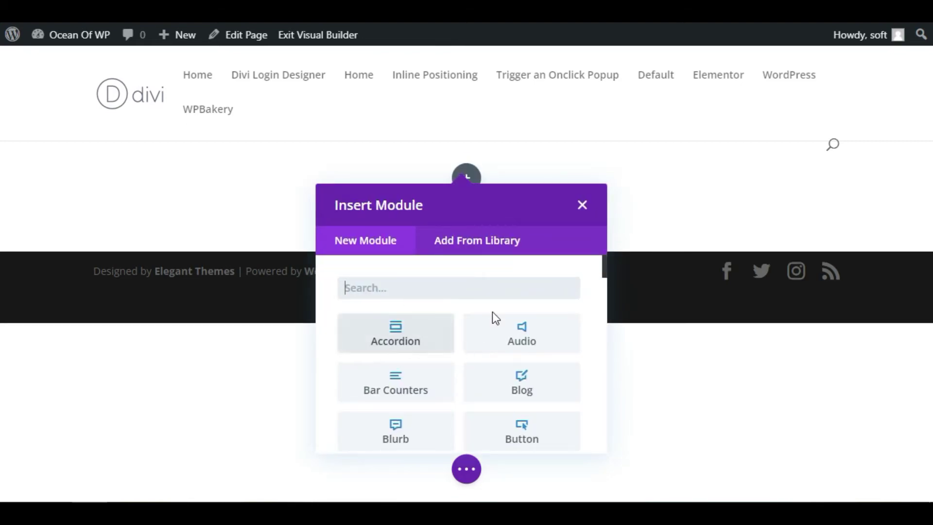
scroll(483, 333, "down", 20)
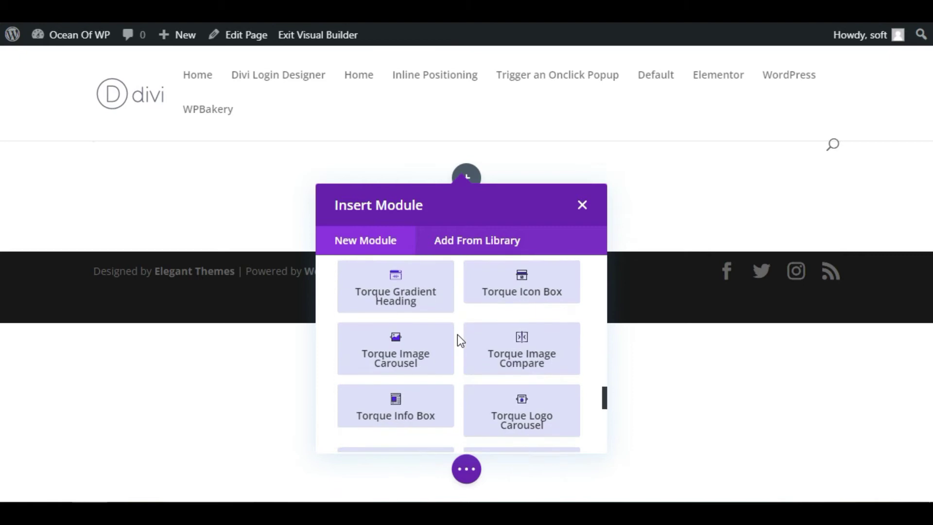
scroll(457, 334, "up", 3)
scroll(346, 335, "up", 1)
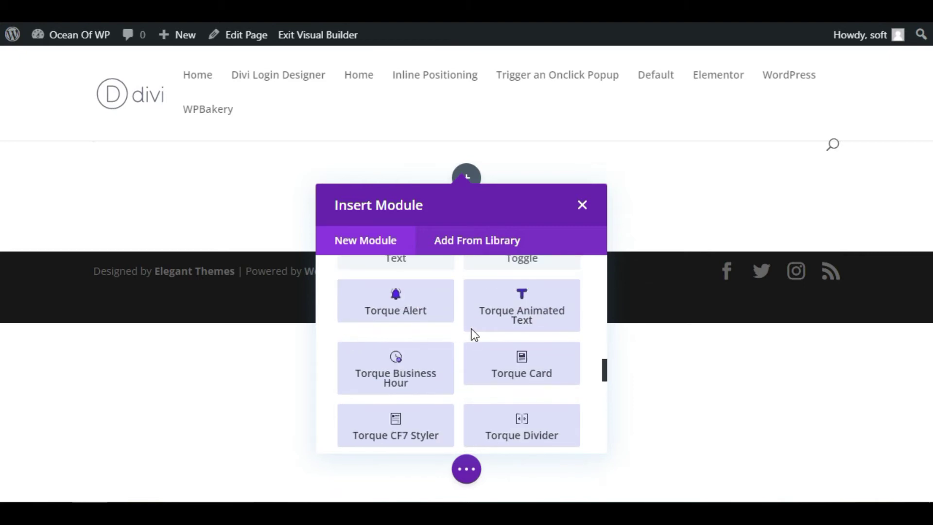
scroll(418, 340, "up", 2)
scroll(437, 372, "down", 3)
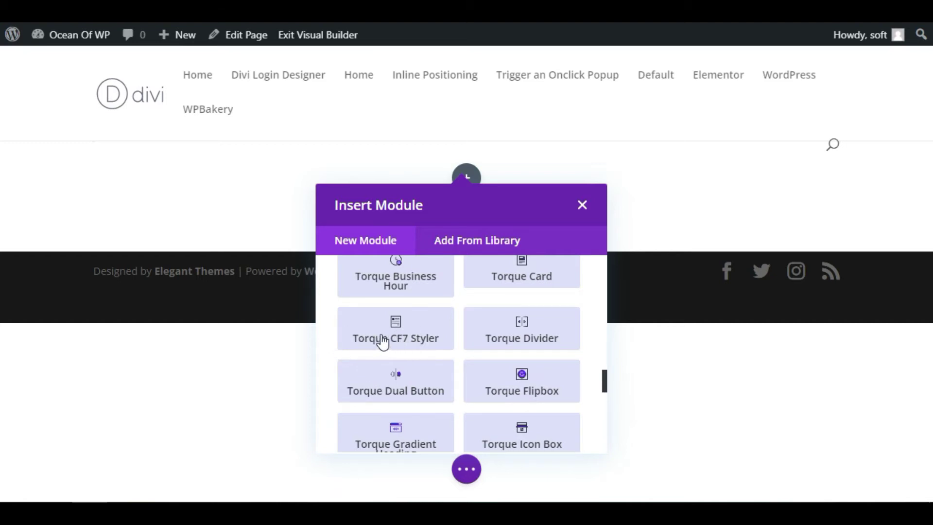
Insert the Torque CF7 Styler module and select 'Contact Form' as the form to style.
left_click(409, 330)
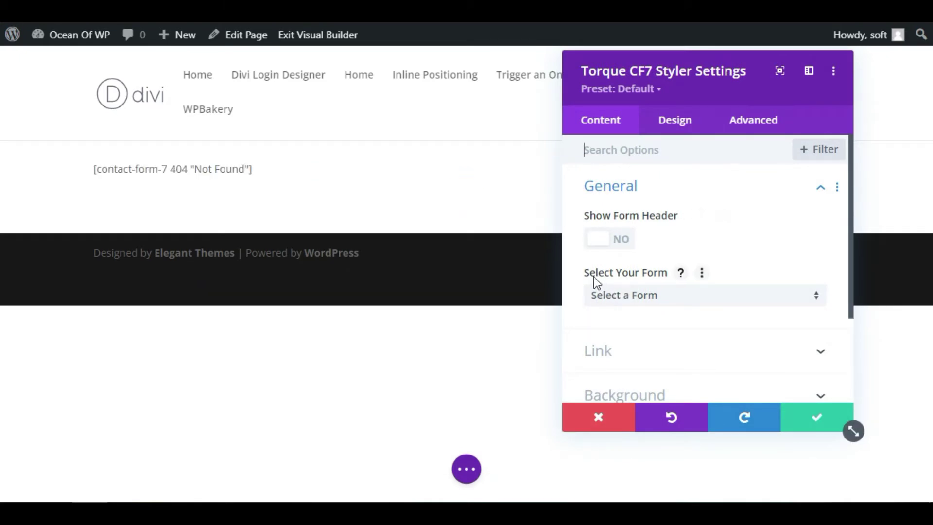
left_click(652, 297)
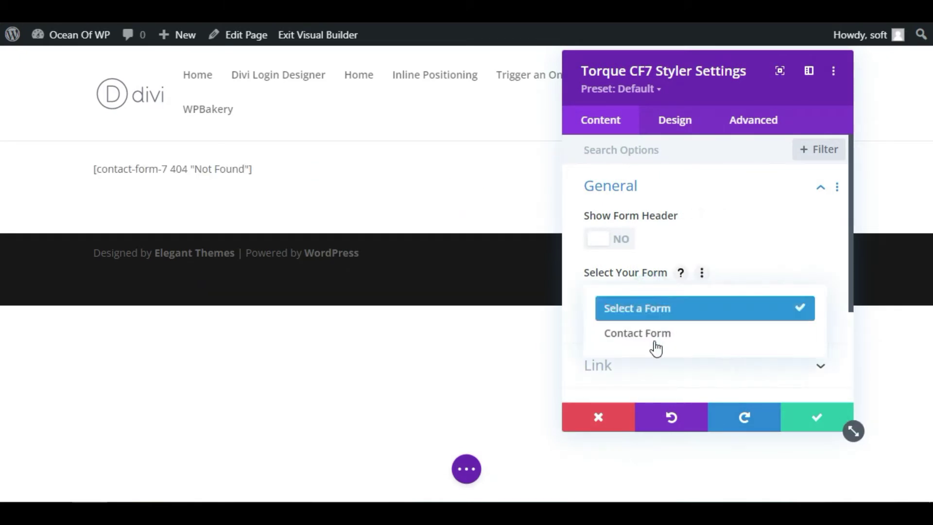
left_click(653, 337)
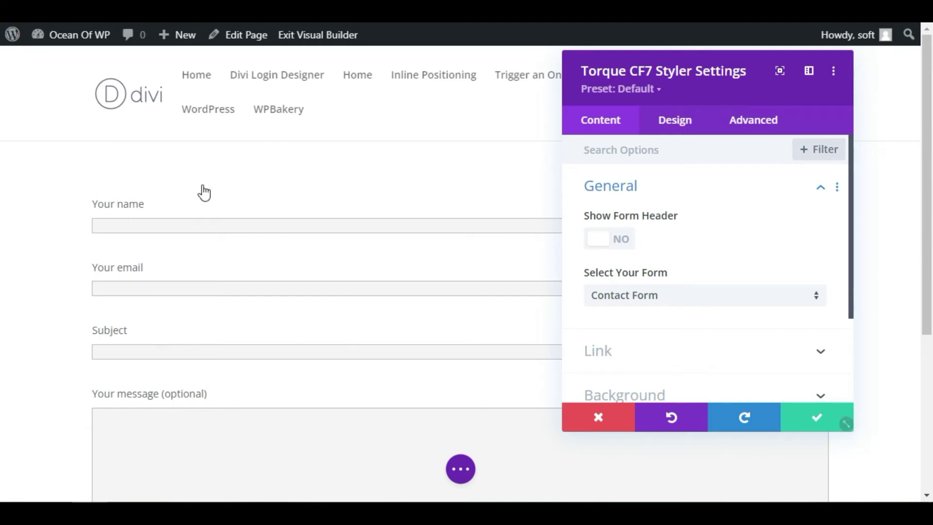
Enable the form header with title 'Contact' and subtitle 'Want to contact us!'.
left_click(613, 245)
left_click(615, 294)
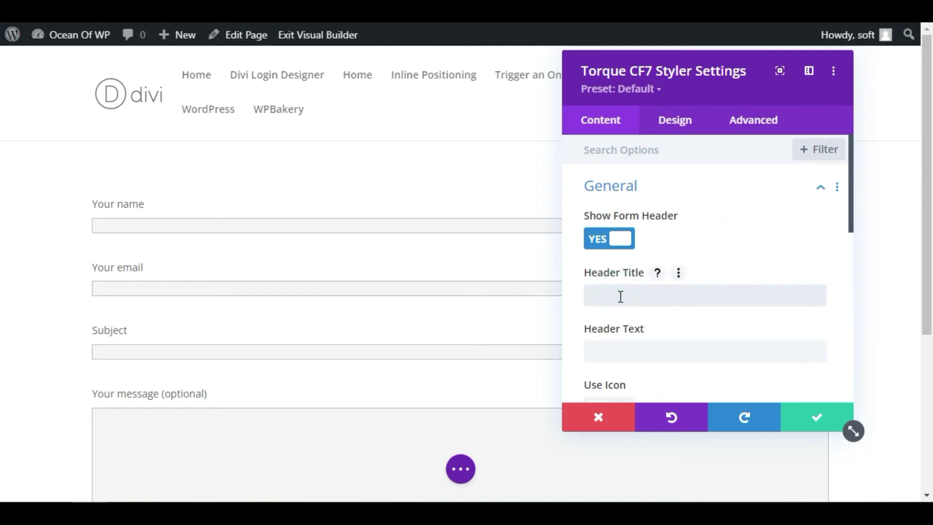
type("Contact Us")
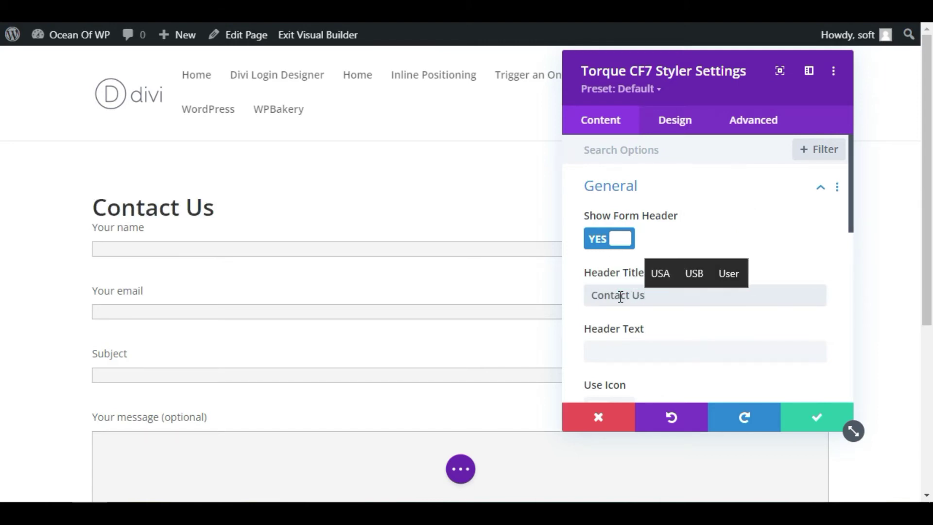
left_click(613, 358)
type("Wan")
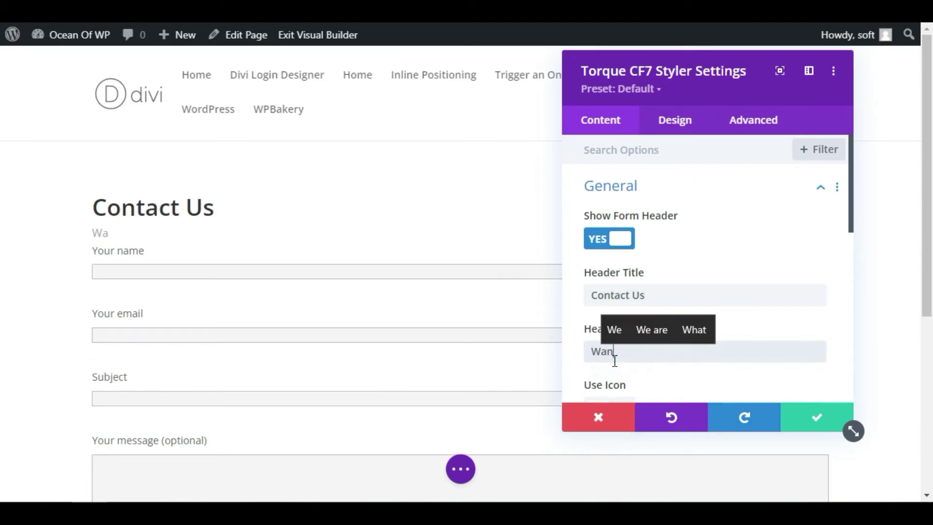
type("t to co")
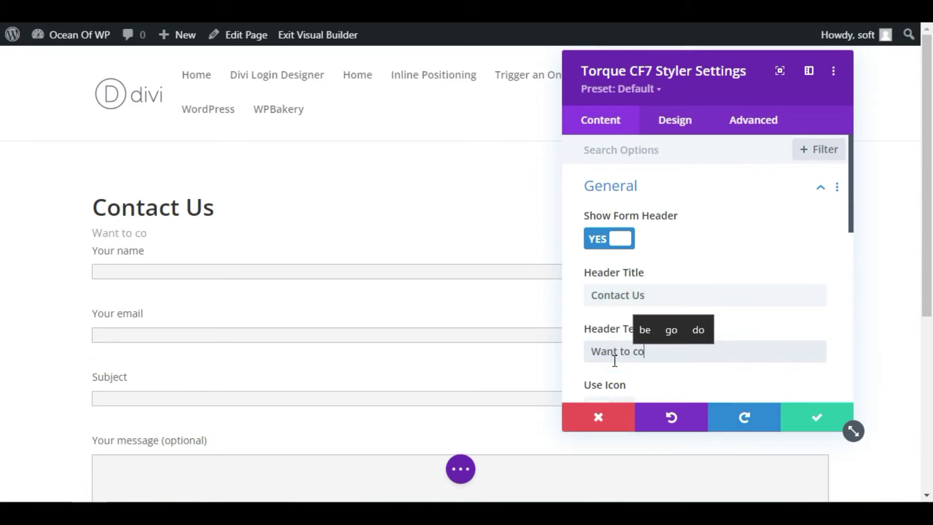
type("ntact us!")
Turn on the header icon and review the remaining Content tab settings.
scroll(672, 261, "down", 2)
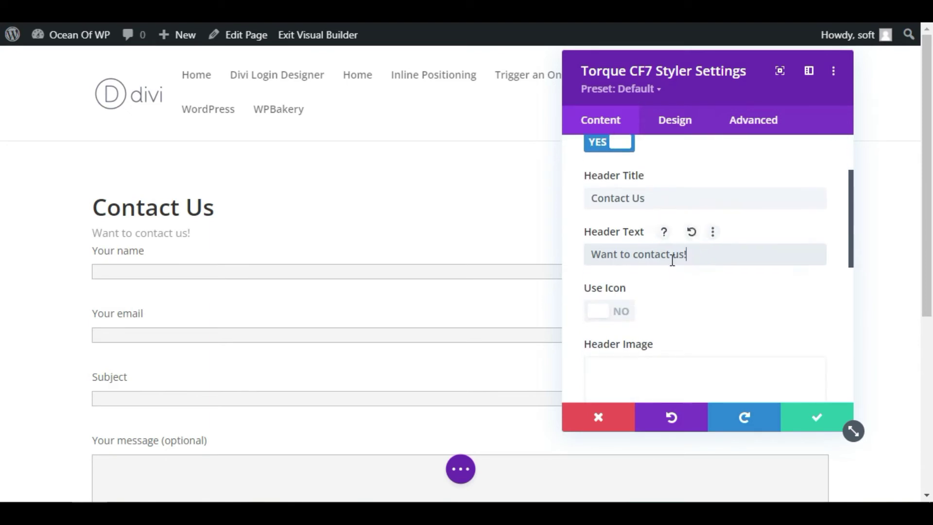
left_click(608, 316)
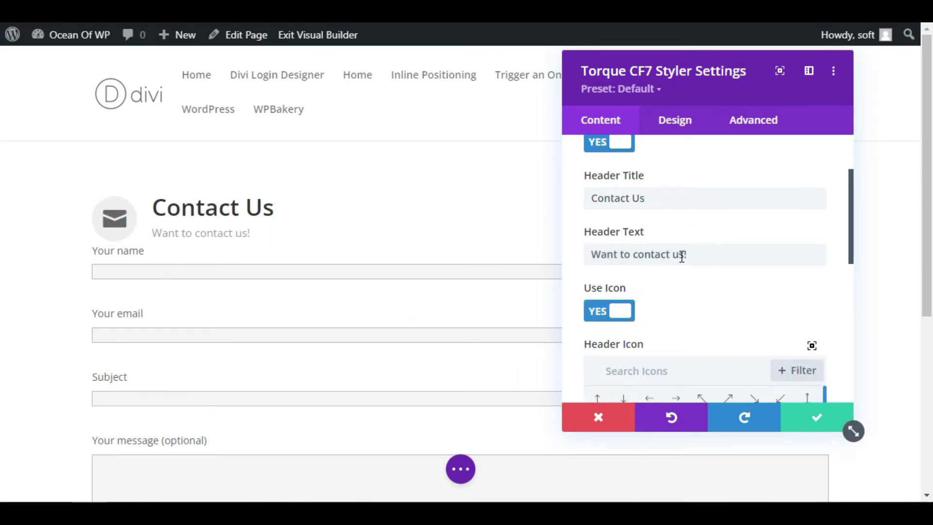
scroll(704, 301, "down", 2)
scroll(712, 344, "down", 2)
scroll(575, 241, "down", 3)
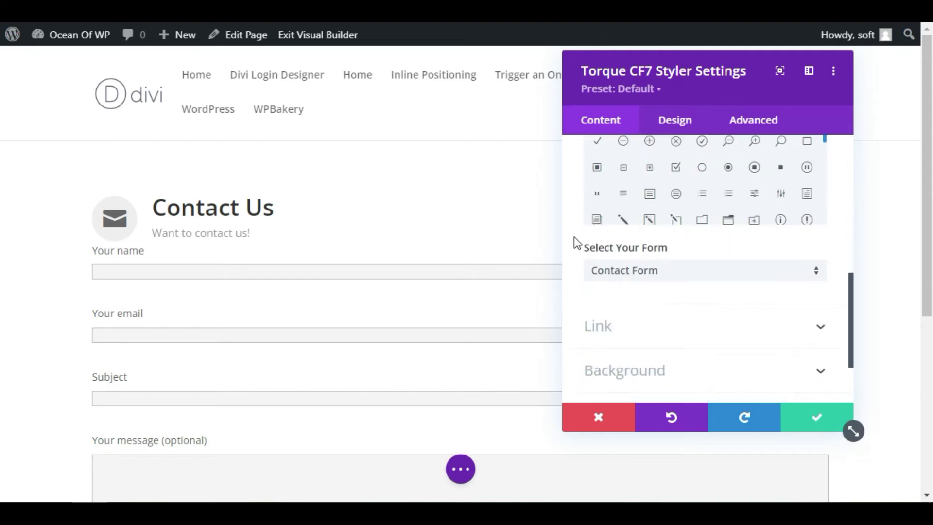
scroll(574, 223, "up", 3)
left_click(583, 244)
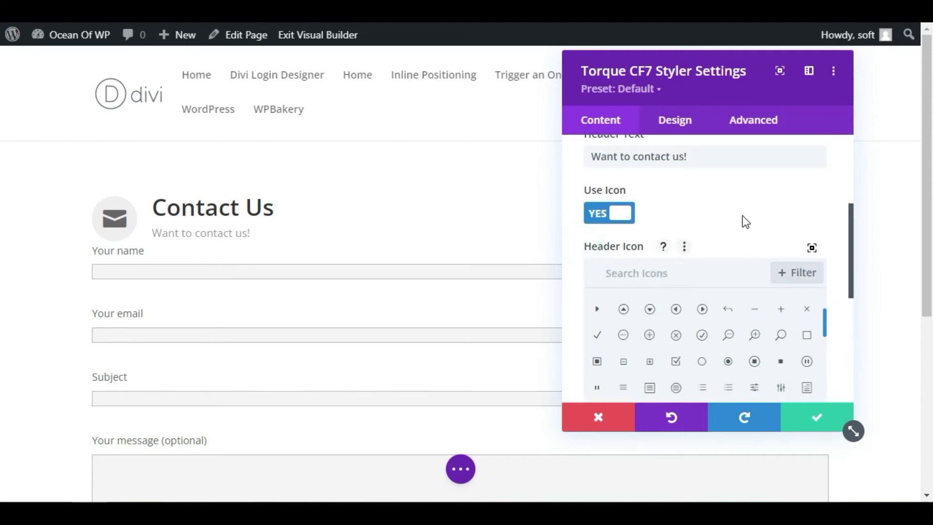
scroll(674, 322, "down", 3)
Under Design > General, set the Submit Button Alignment to Center.
left_click(680, 121)
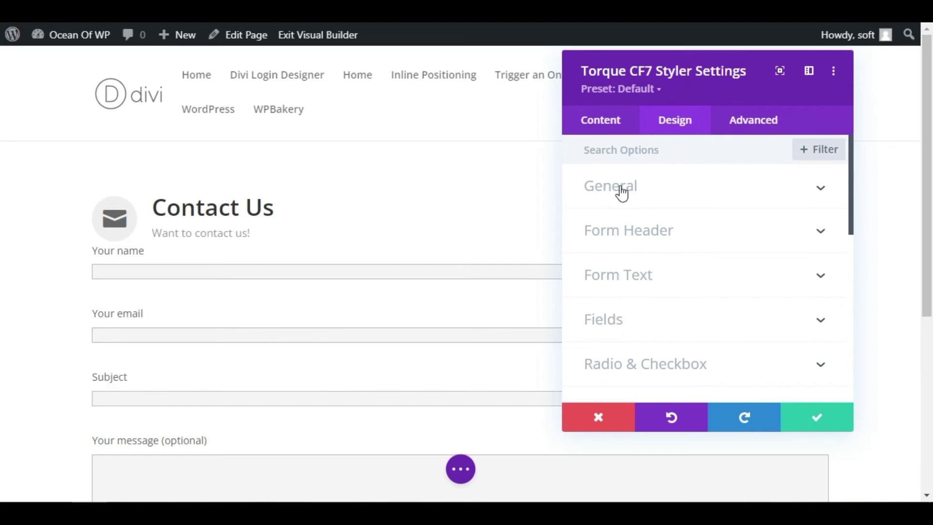
left_click(670, 185)
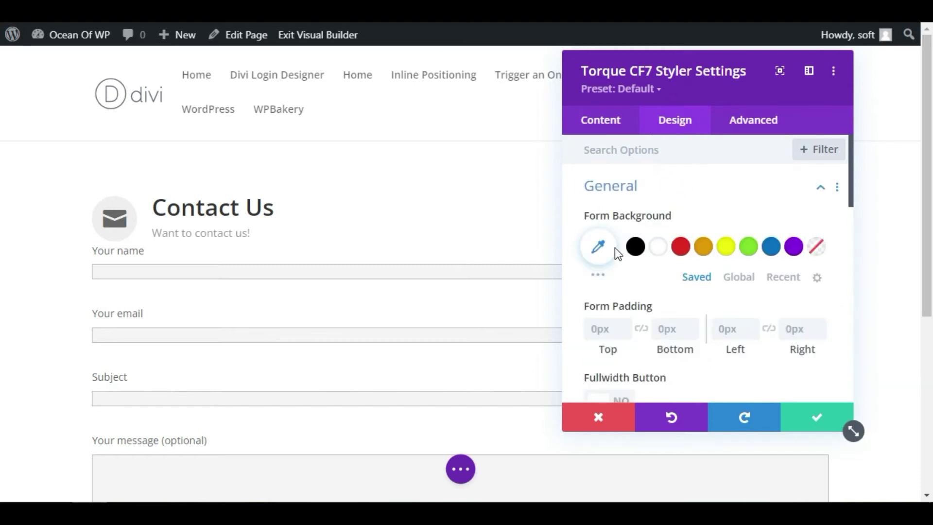
scroll(721, 255, "down", 2)
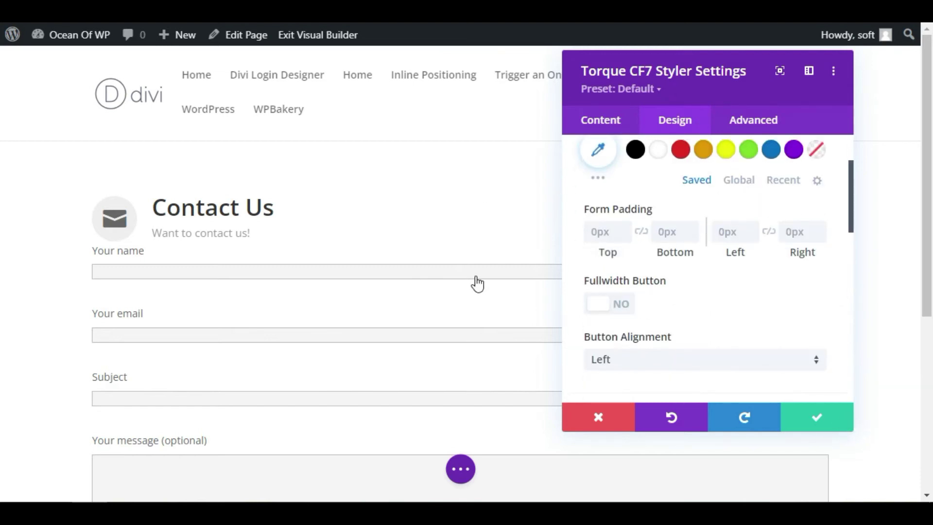
scroll(632, 274, "down", 1)
scroll(679, 270, "down", 3)
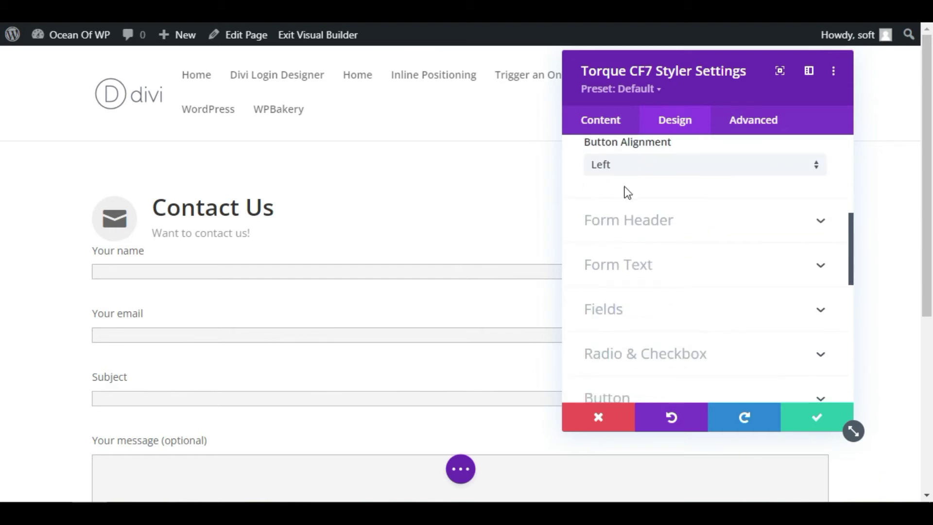
scroll(396, 261, "down", 5)
left_click(651, 164)
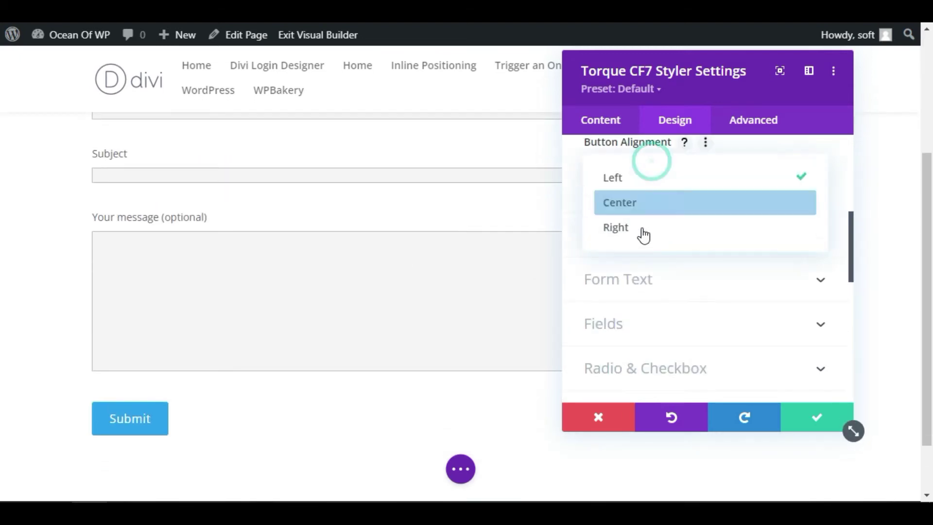
left_click(648, 210)
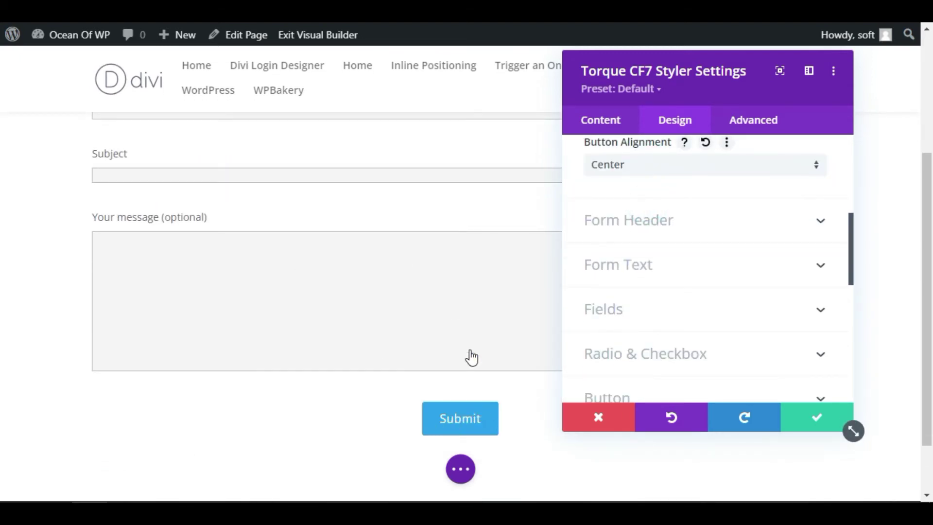
scroll(645, 291, "up", 6)
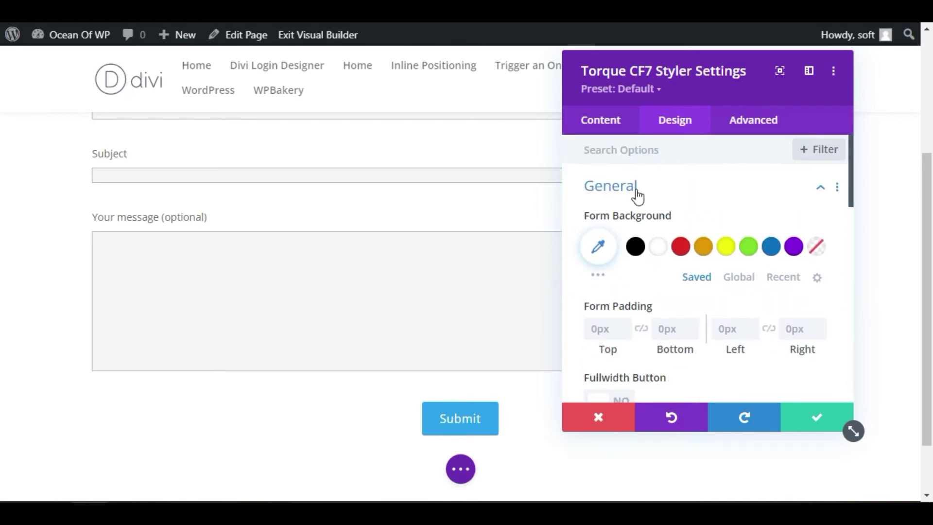
left_click(632, 187)
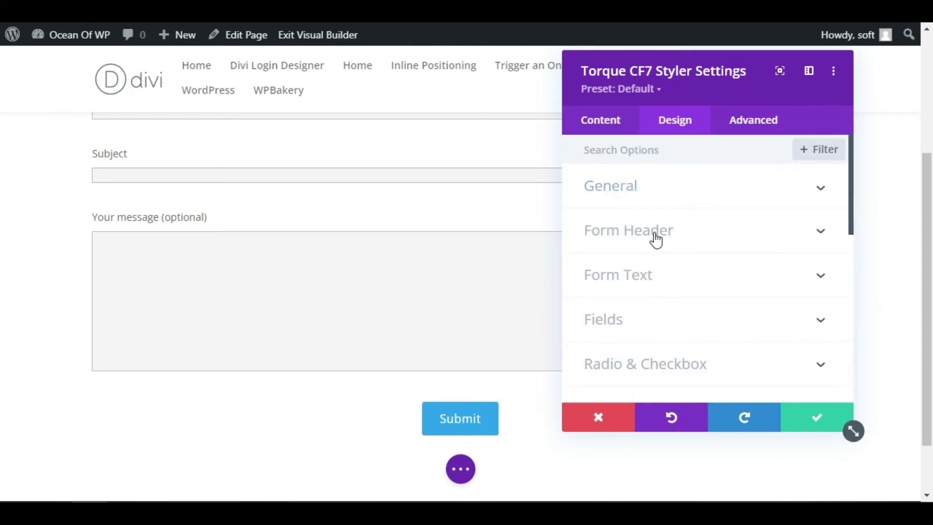
In Form Header, set header icon background to black #000000 and icon colour to white #ffffff.
left_click(656, 239)
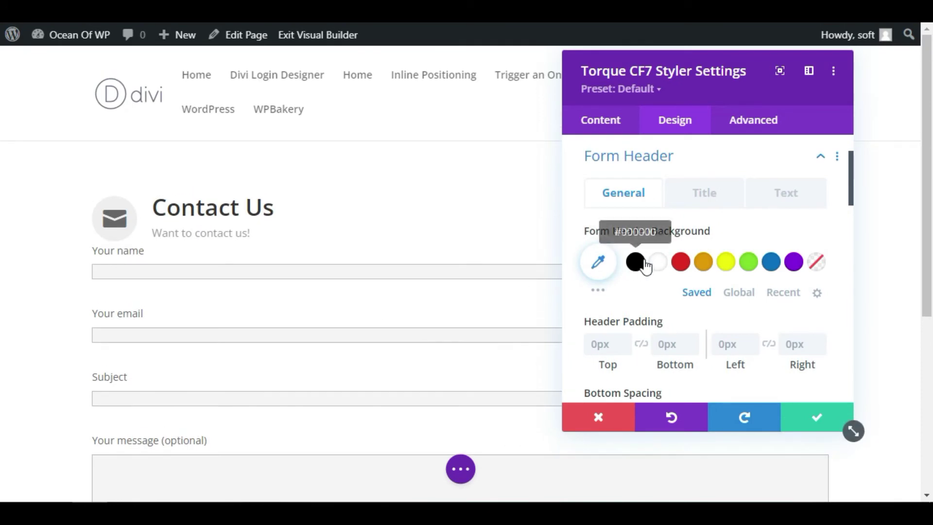
left_click(636, 264)
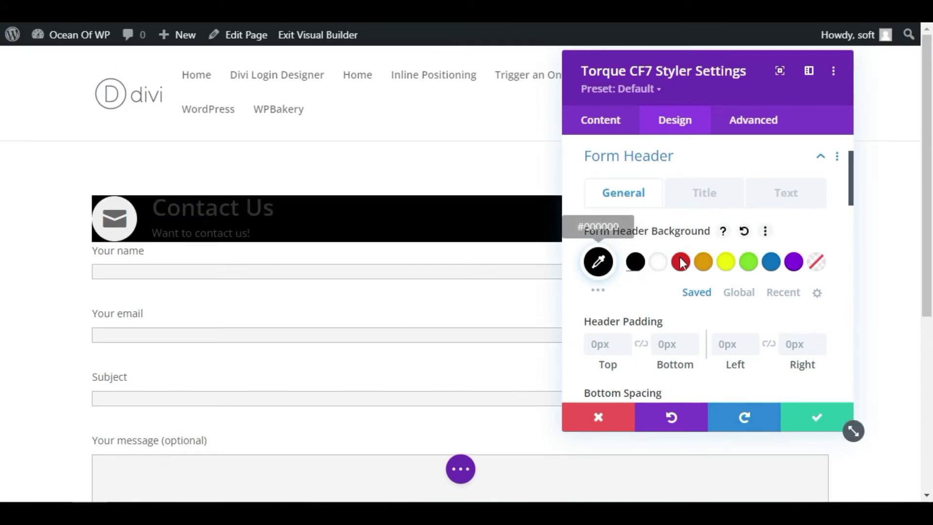
left_click(743, 232)
scroll(629, 284, "down", 5)
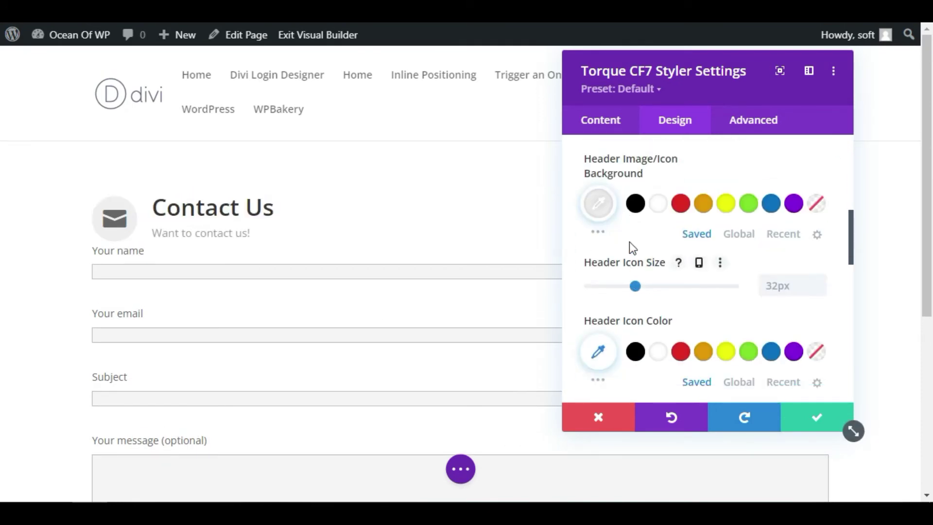
left_click(636, 208)
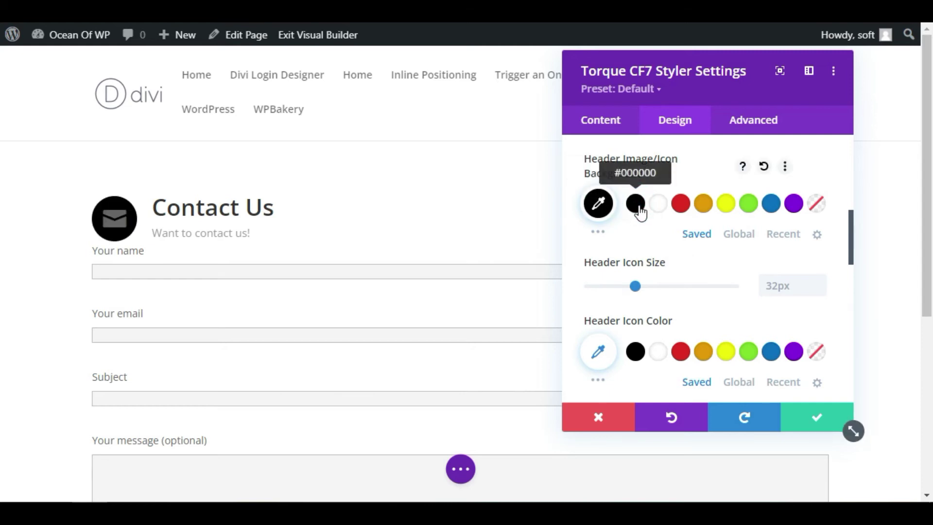
scroll(641, 250, "down", 2)
left_click(657, 254)
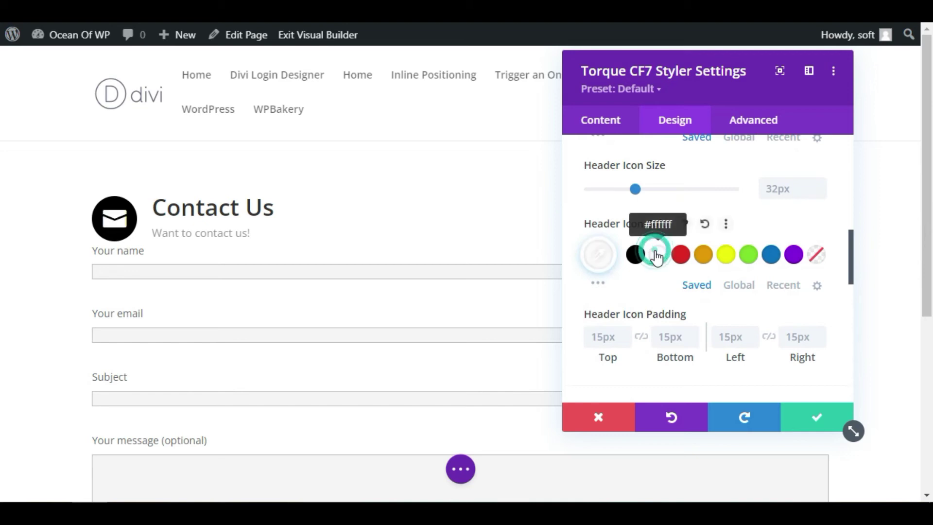
scroll(676, 281, "up", 4)
scroll(681, 275, "up", 4)
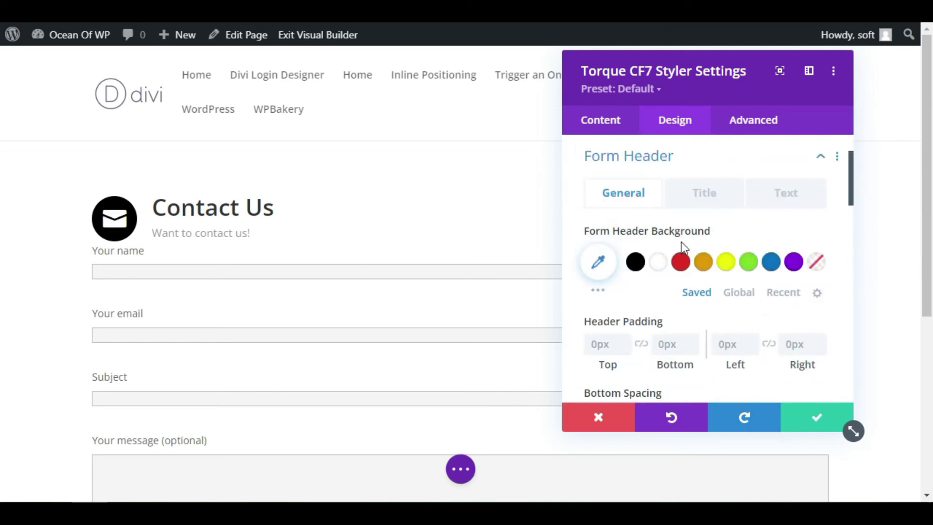
In the Form Header Title settings, set the title text colour to black.
left_click(654, 156)
left_click(651, 159)
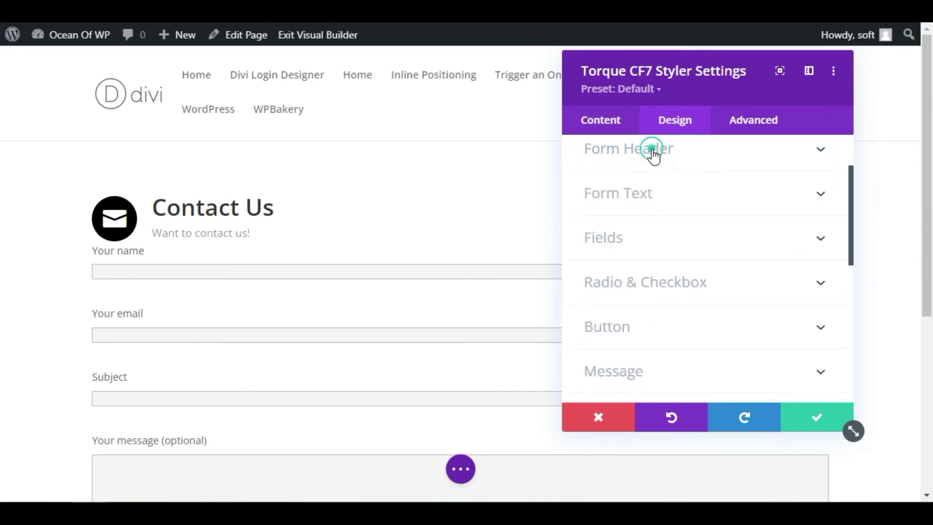
left_click(687, 191)
scroll(715, 257, "down", 4)
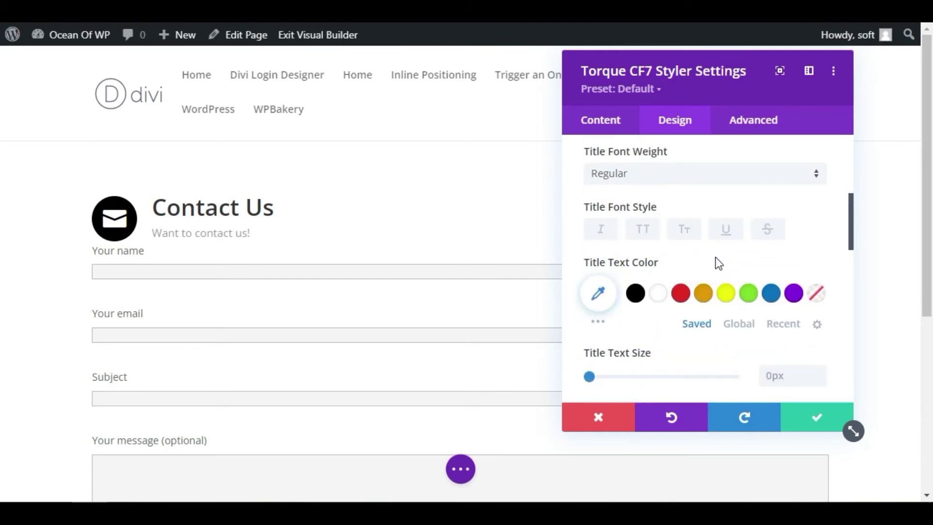
scroll(636, 243, "down", 2)
left_click(635, 196)
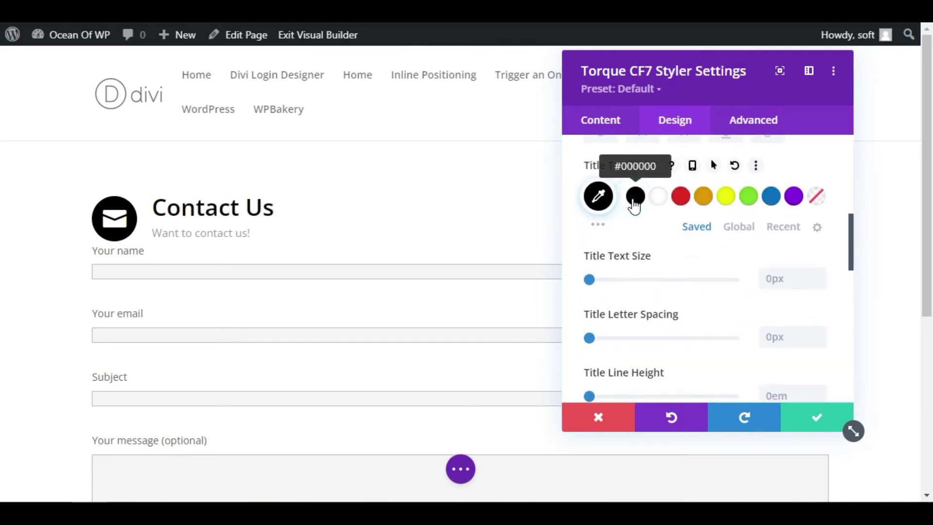
scroll(661, 238, "down", 2)
scroll(660, 238, "up", 2)
scroll(648, 250, "up", 4)
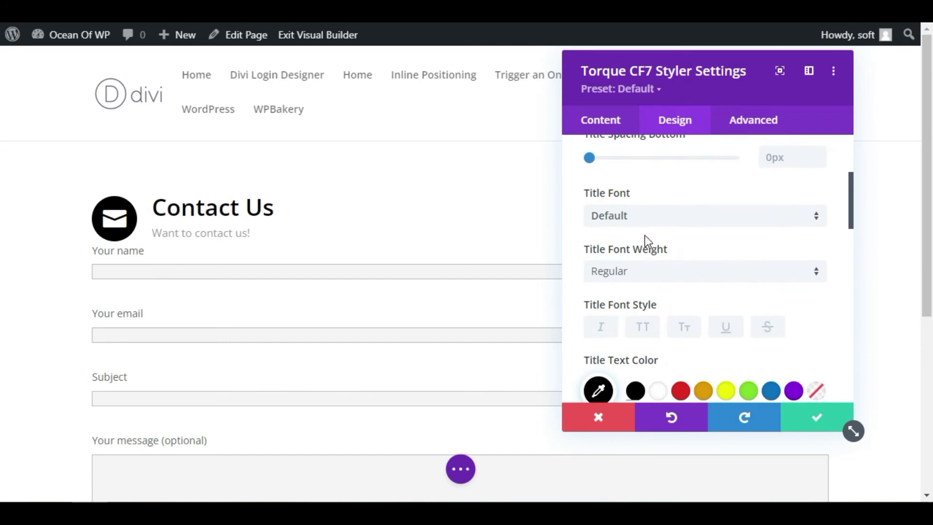
Set the title font to Abel, weight Bold, and text size 30px.
left_click(638, 217)
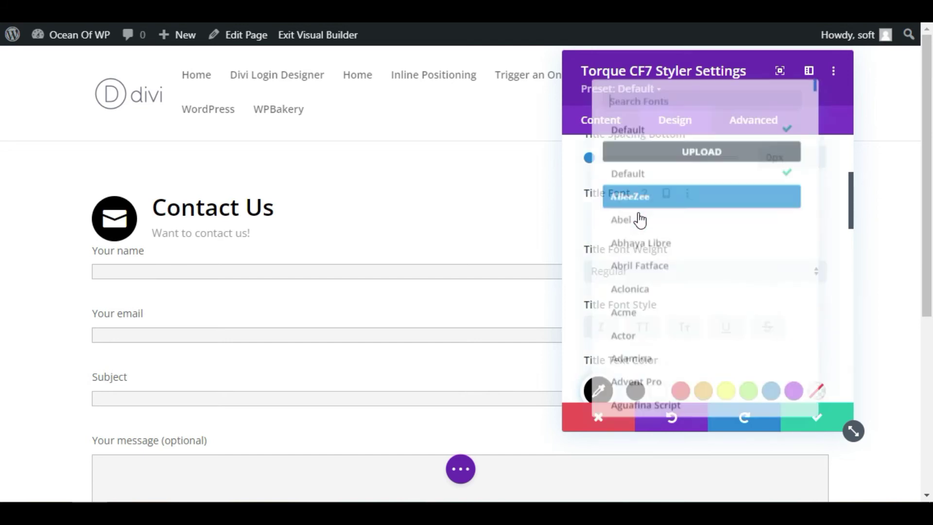
left_click(637, 217)
scroll(682, 267, "down", 2)
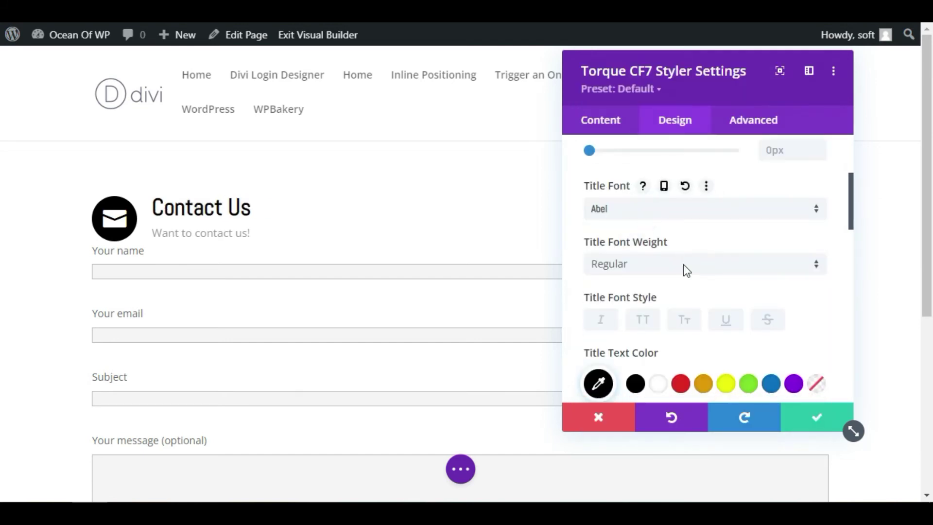
left_click(625, 175)
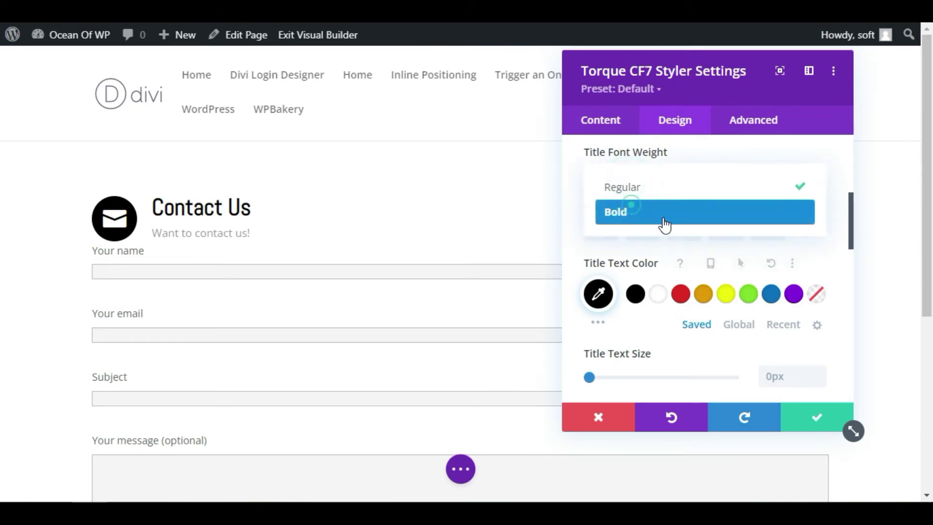
left_click(662, 225)
scroll(733, 270, "down", 4)
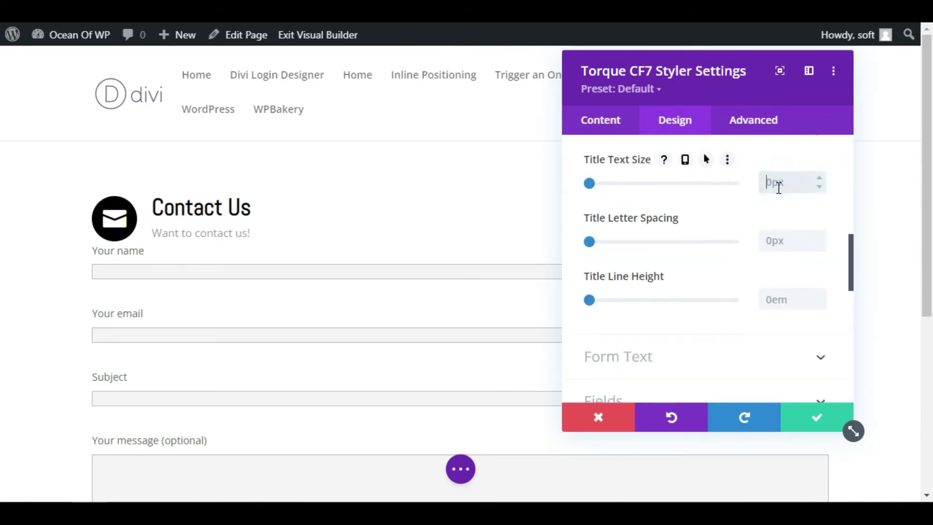
left_click(767, 205)
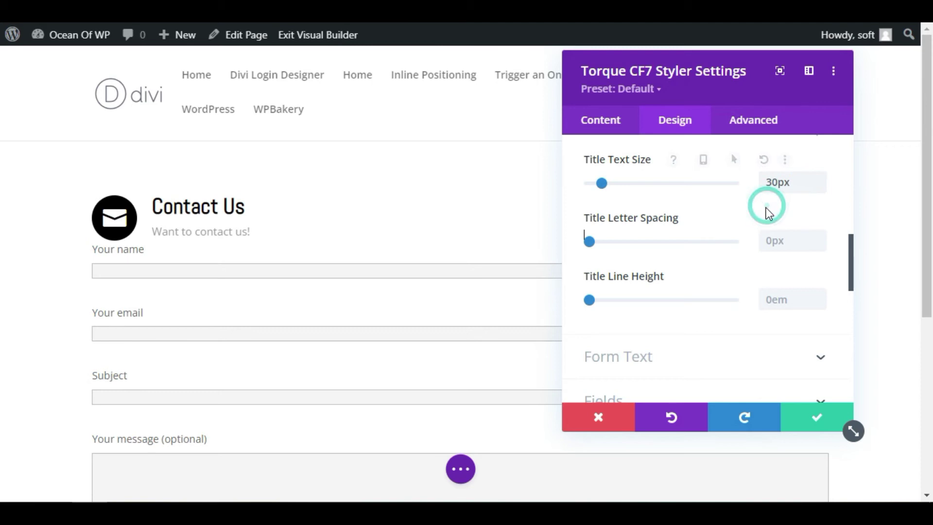
scroll(717, 252, "up", 6)
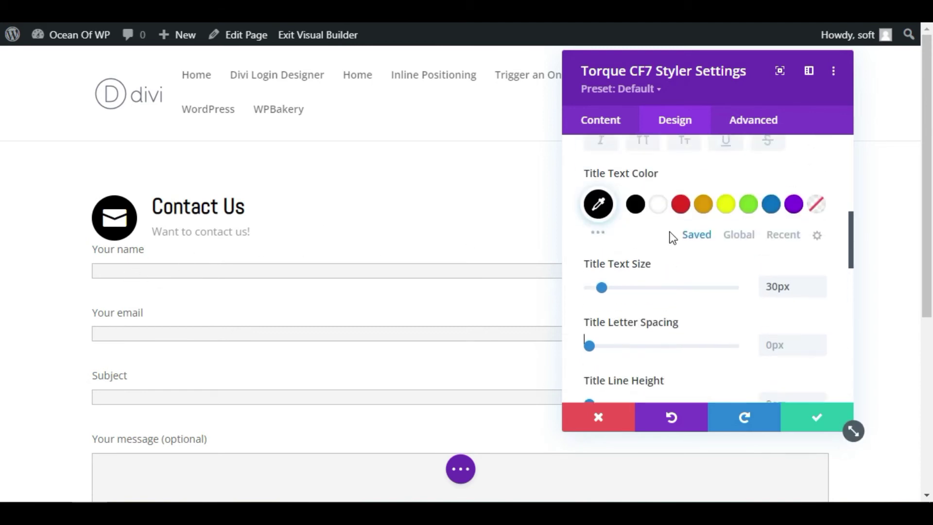
Style the header subtitle 'Want to contact us!' in Alata font, black, at 15px.
scroll(736, 190, "up", 4)
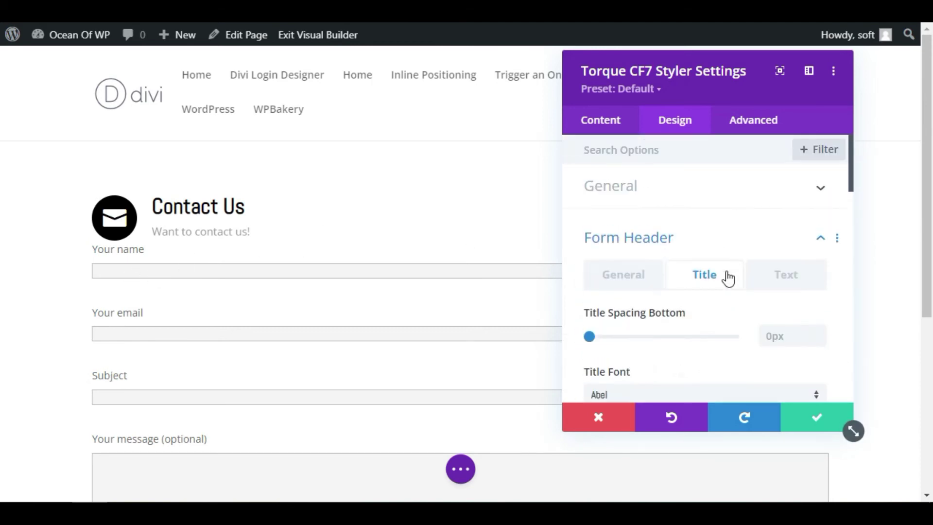
left_click(791, 276)
scroll(680, 296, "down", 2)
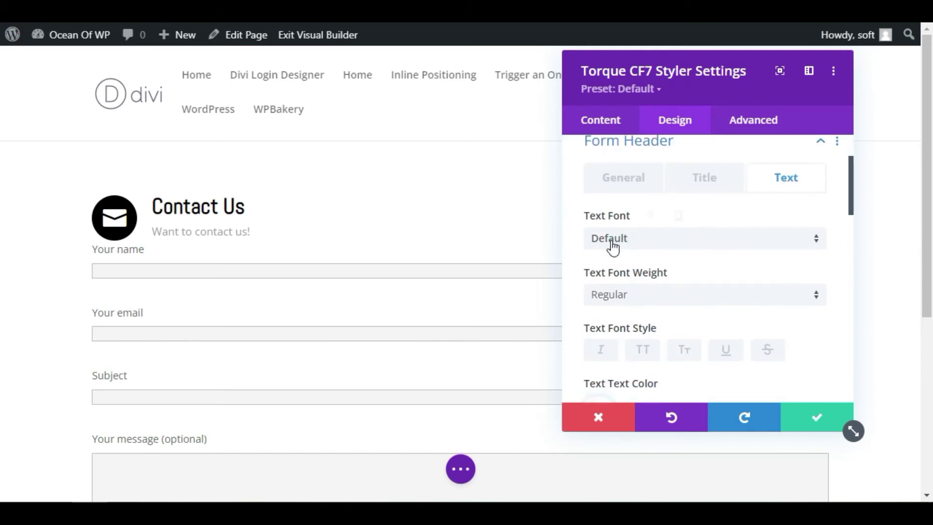
left_click(642, 243)
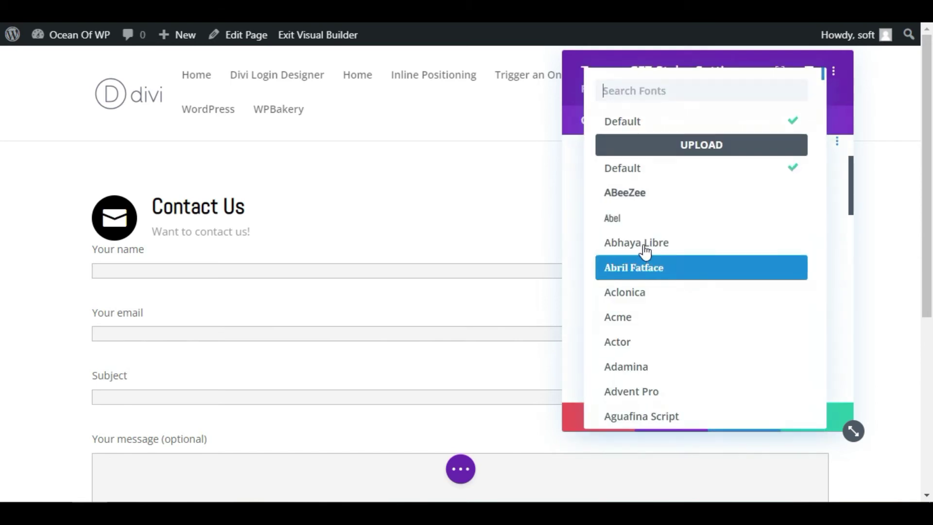
scroll(642, 247, "down", 2)
scroll(645, 253, "down", 2)
left_click(646, 348)
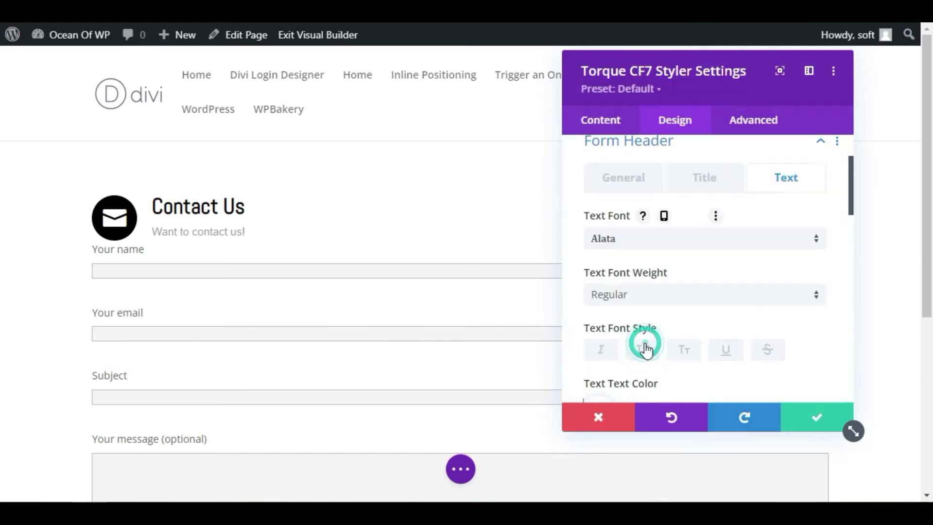
scroll(646, 306, "down", 5)
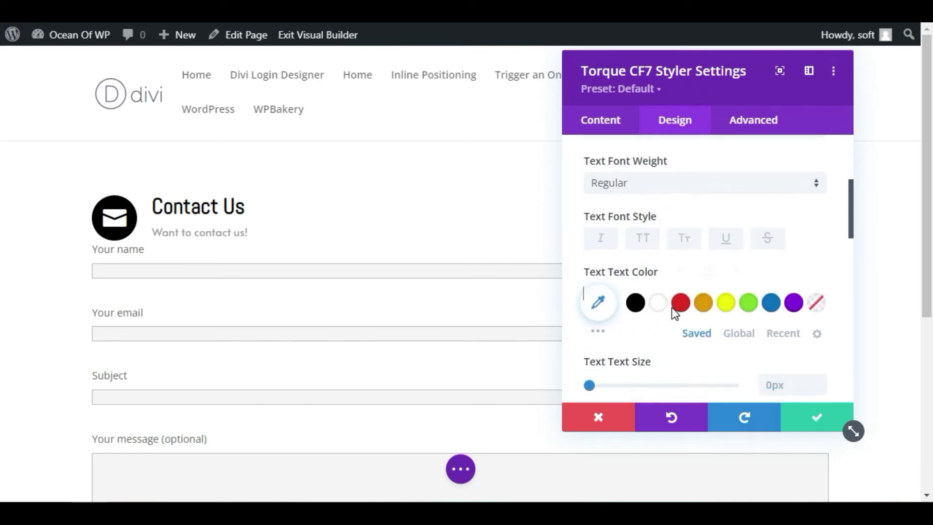
left_click(635, 219)
scroll(805, 200, "down", 2)
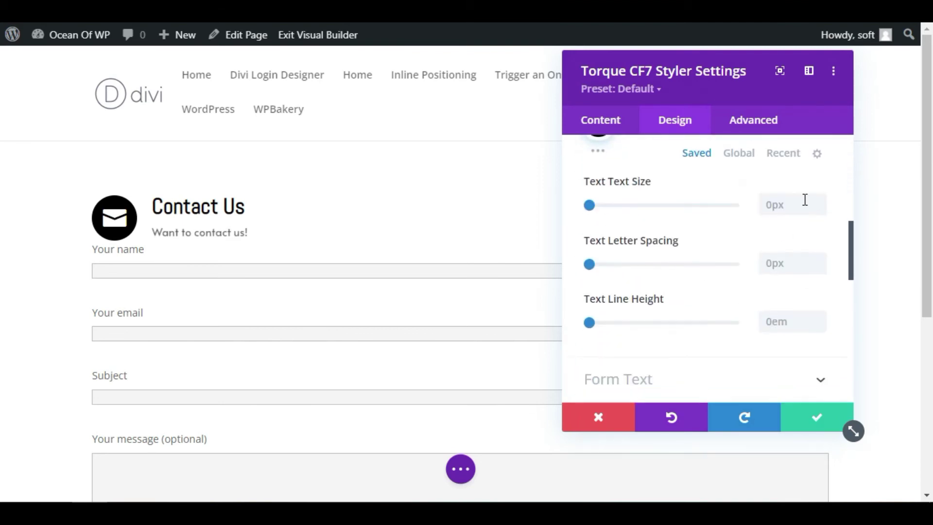
type("15px")
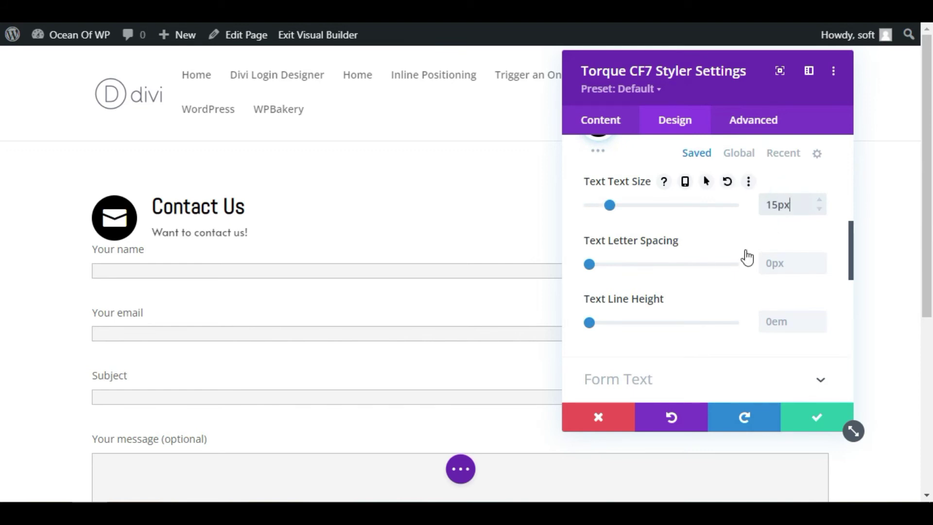
scroll(720, 239, "down", 1)
scroll(678, 264, "up", 5)
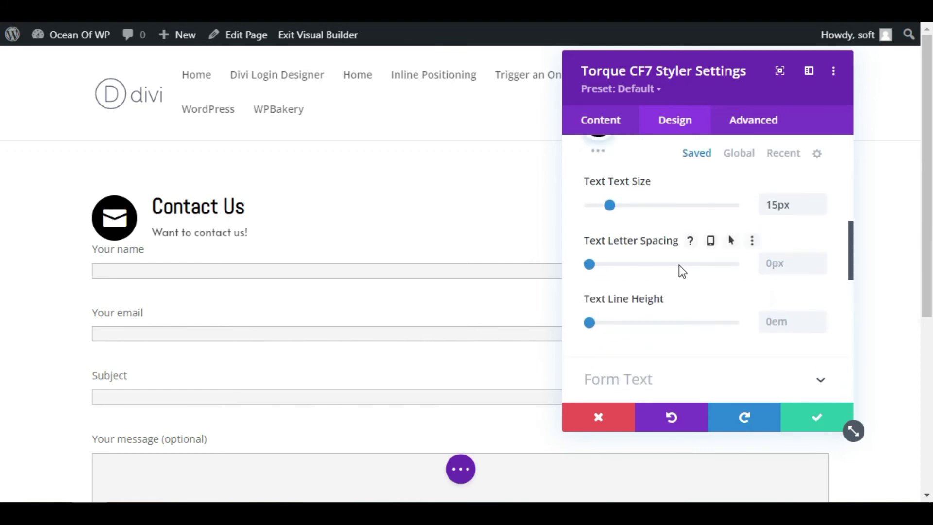
In the Fields settings, set Common Text Fields Height to 35px.
scroll(620, 166, "up", 5)
left_click(627, 235)
scroll(641, 262, "down", 2)
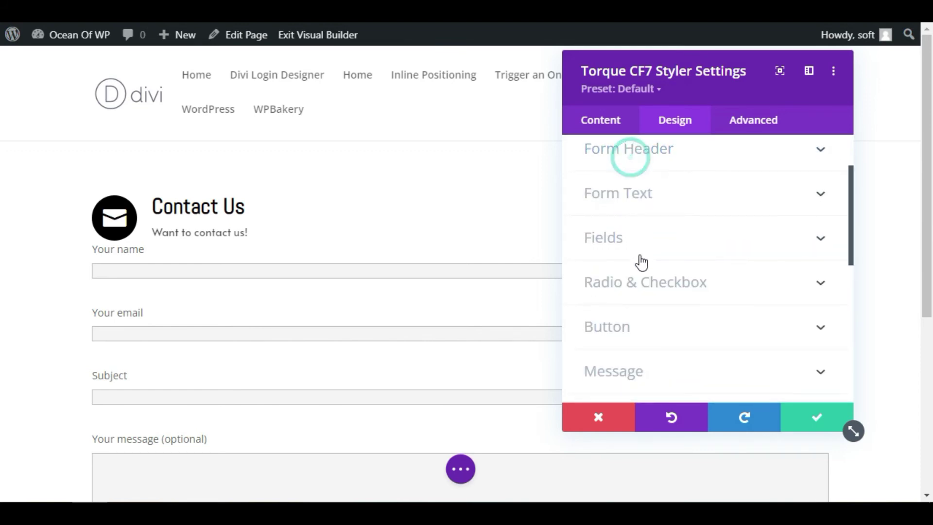
left_click(638, 238)
scroll(639, 257, "down", 6)
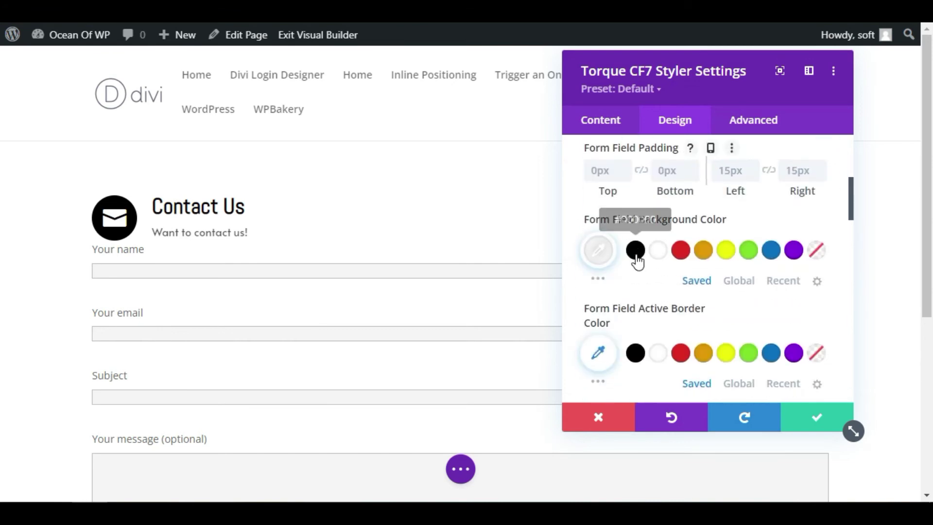
scroll(651, 265, "up", 8)
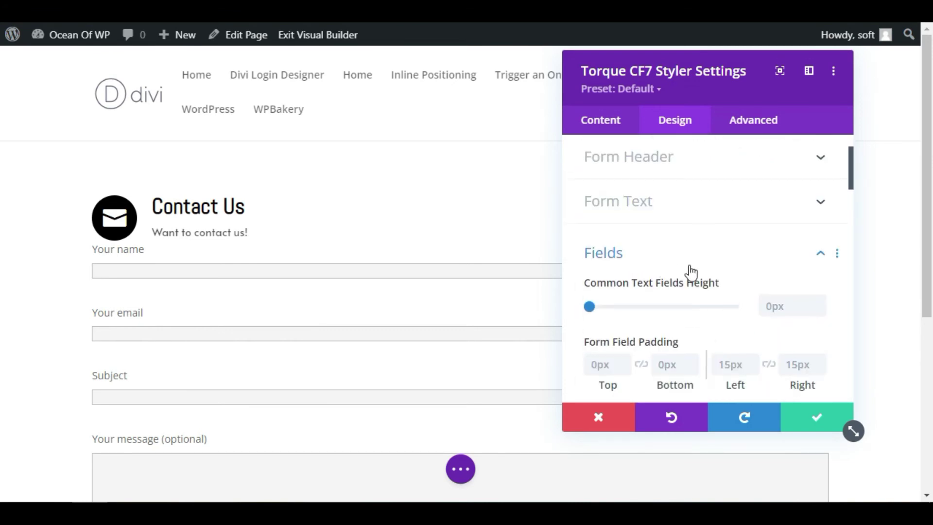
scroll(640, 269, "down", 2)
left_click(783, 208)
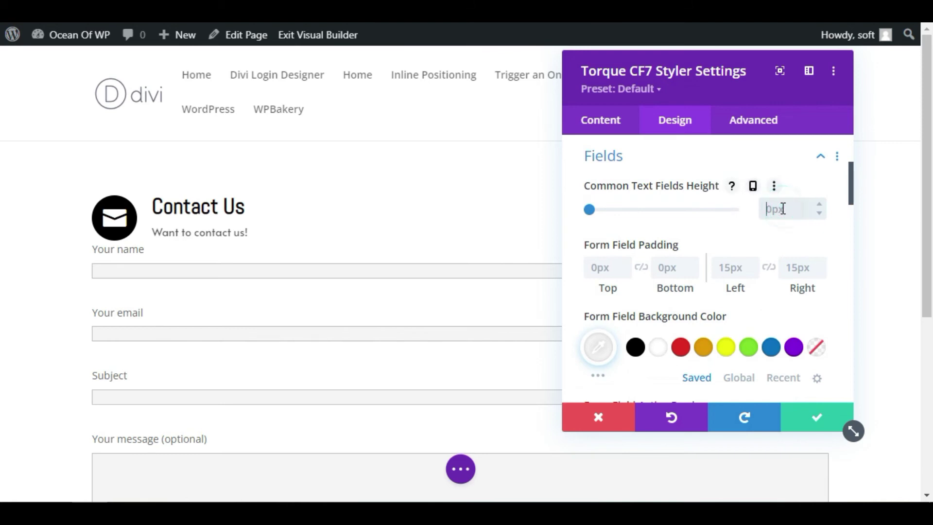
type("35px")
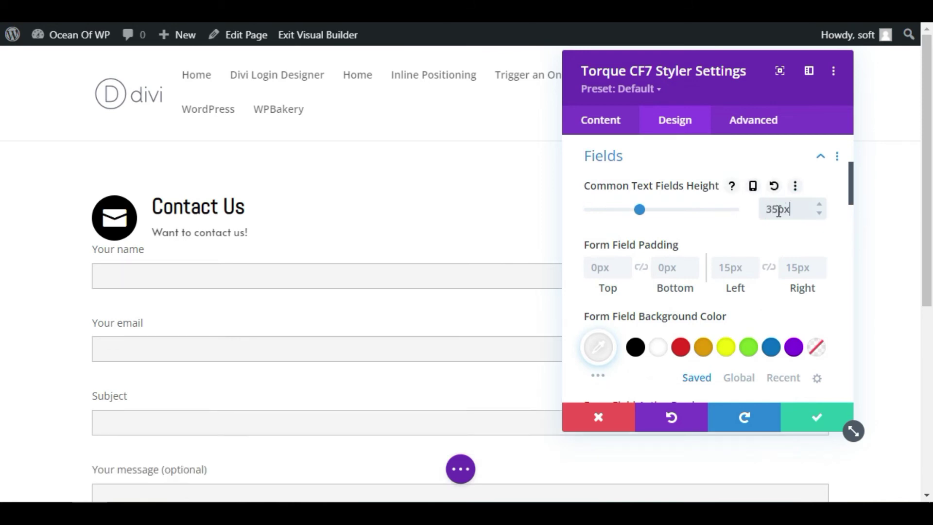
Set the Form Field Active Border Color to black.
scroll(655, 211, "down", 4)
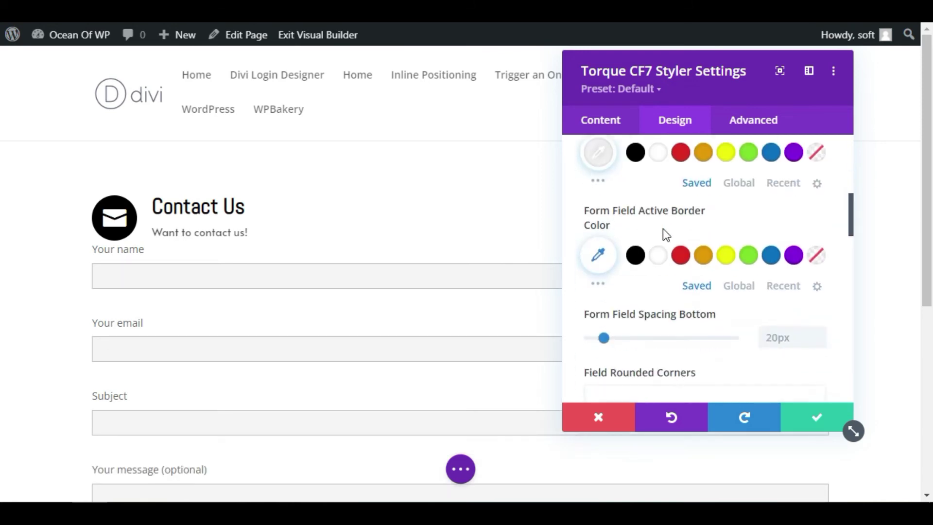
scroll(655, 240, "up", 2)
left_click(635, 255)
scroll(659, 262, "up", 4)
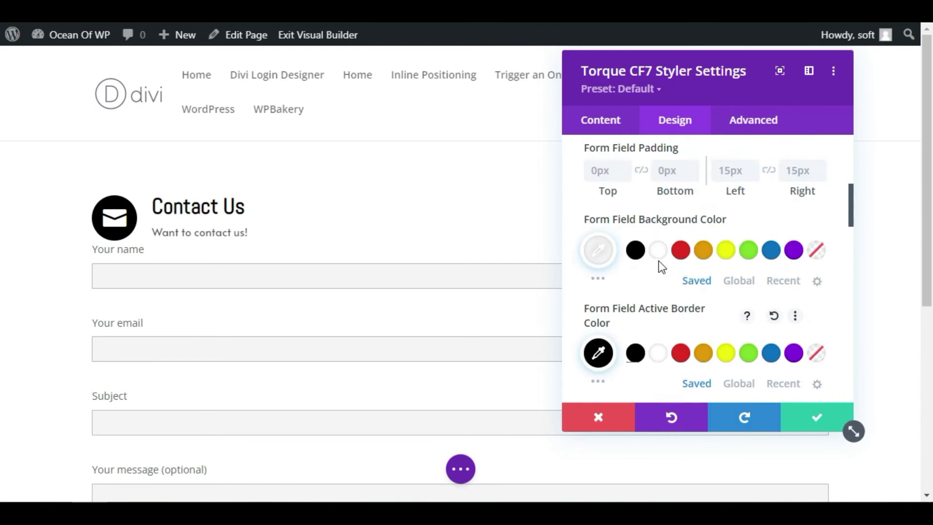
Enable custom button styles: black text, yellow #edf000 background, black button border.
left_click(631, 155)
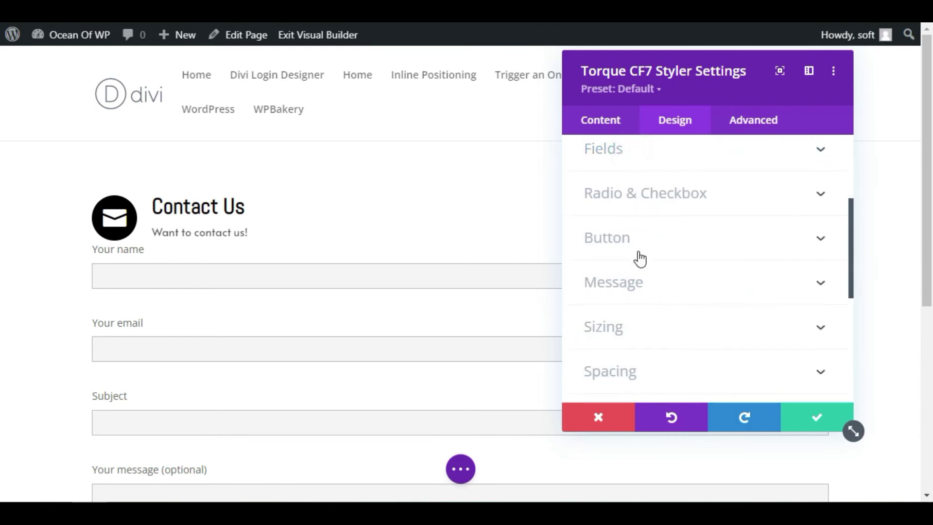
left_click(640, 233)
scroll(492, 258, "down", 6)
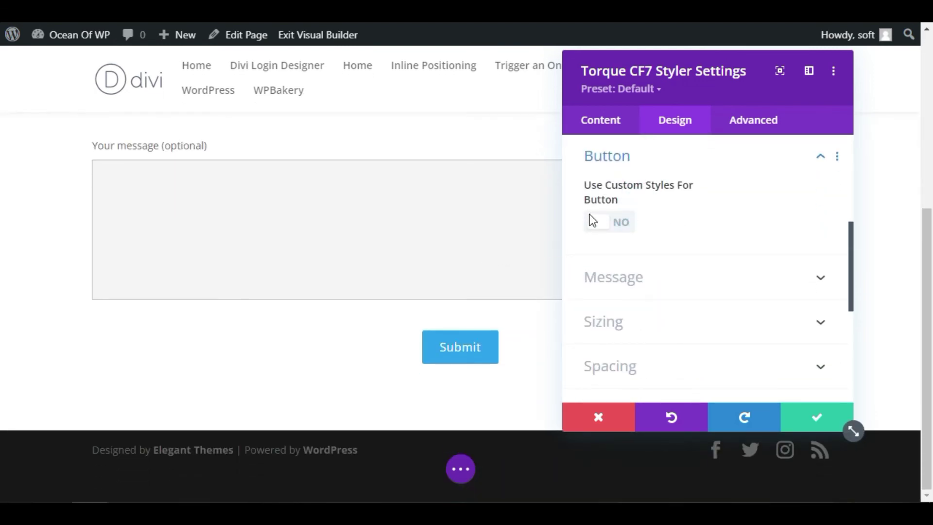
left_click(607, 225)
scroll(781, 323, "down", 2)
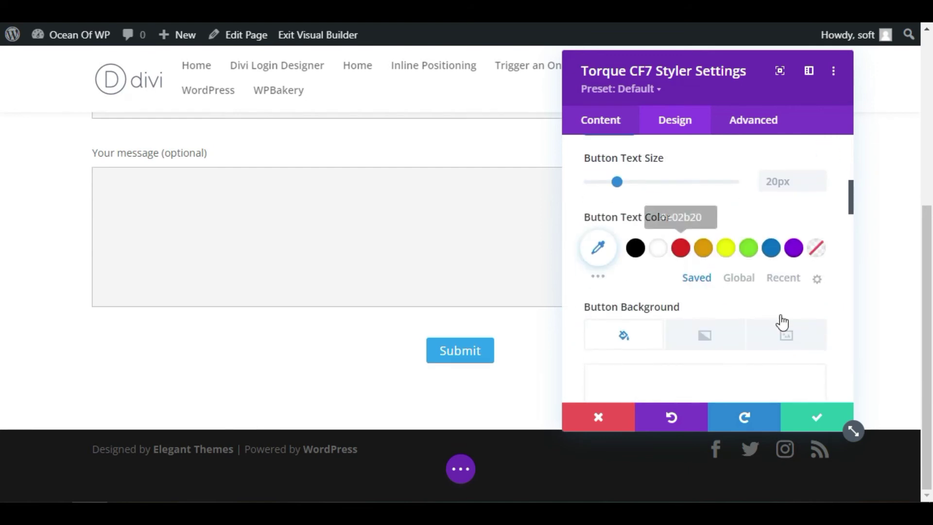
left_click(635, 249)
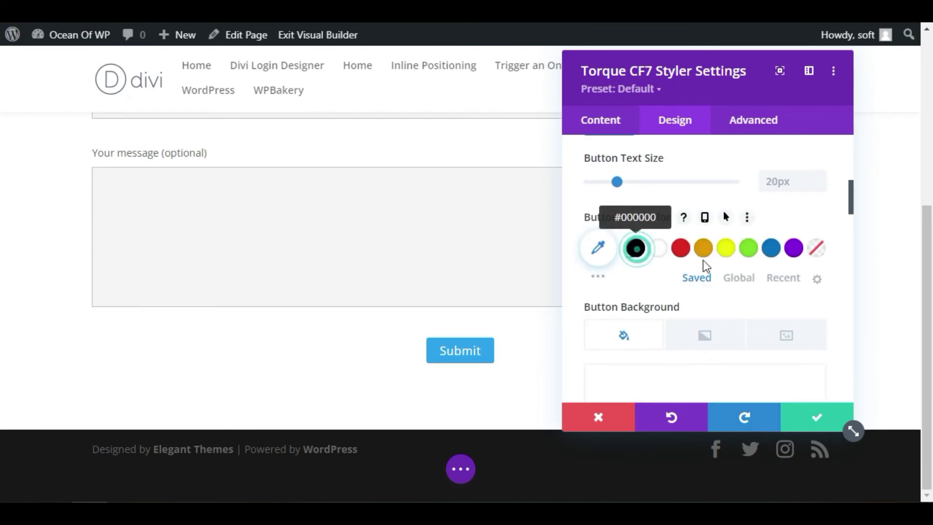
scroll(712, 261, "down", 2)
scroll(712, 262, "down", 5)
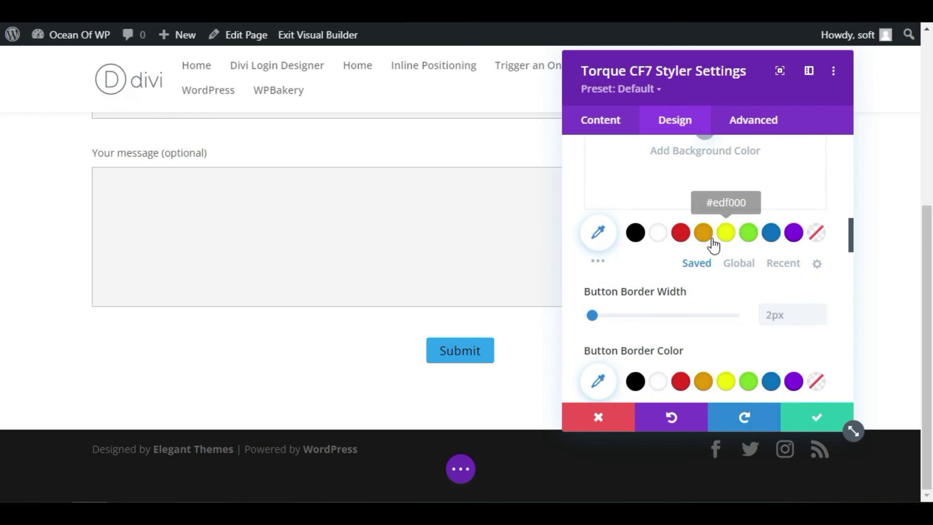
left_click(723, 235)
scroll(725, 257, "down", 2)
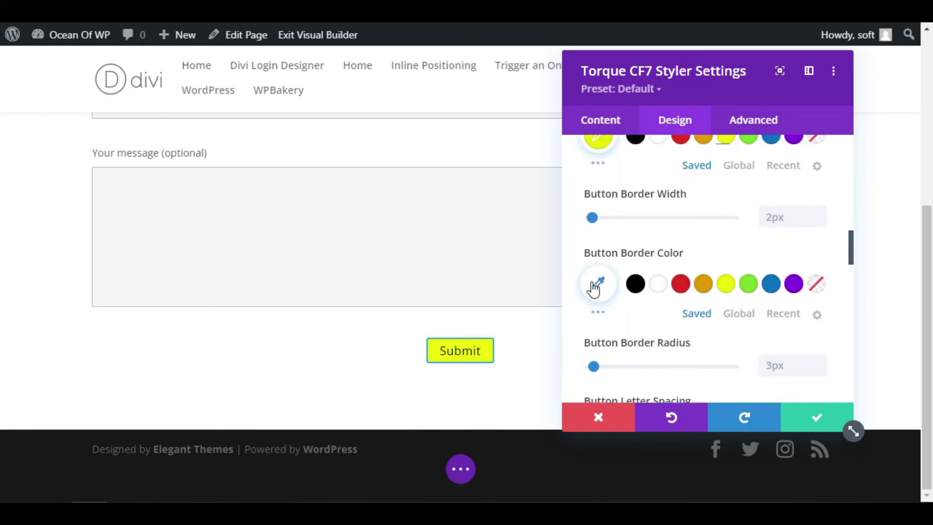
left_click(635, 282)
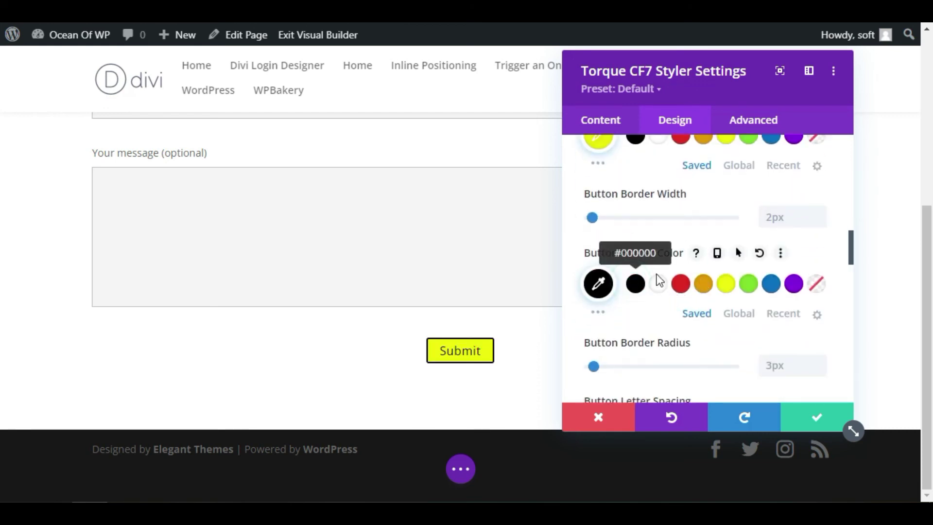
scroll(793, 367, "down", 2)
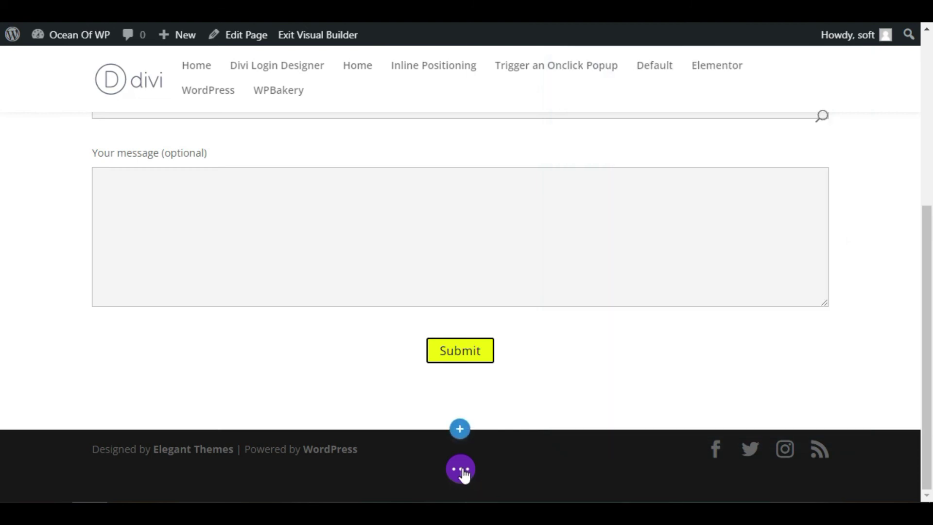
Exit the Visual Builder to view the live Contact page with the styled Contact Us form.
left_click(460, 469)
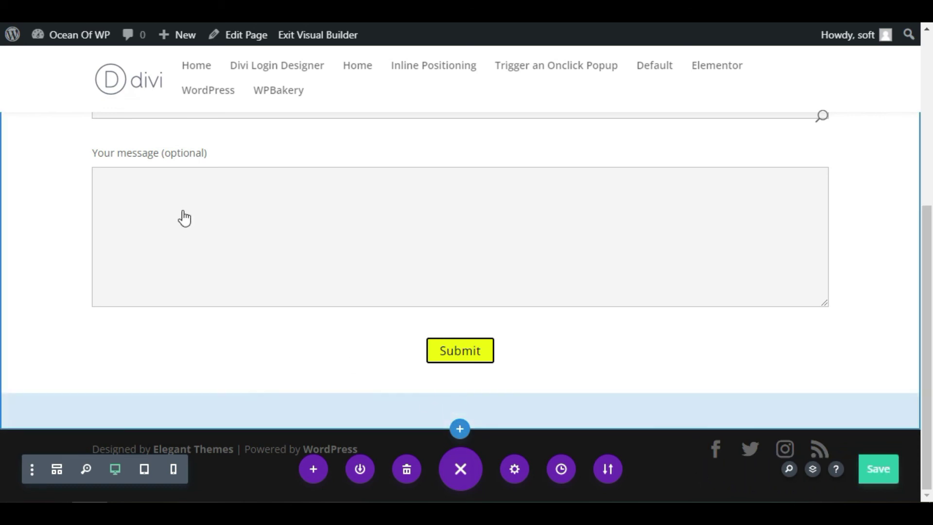
left_click(332, 38)
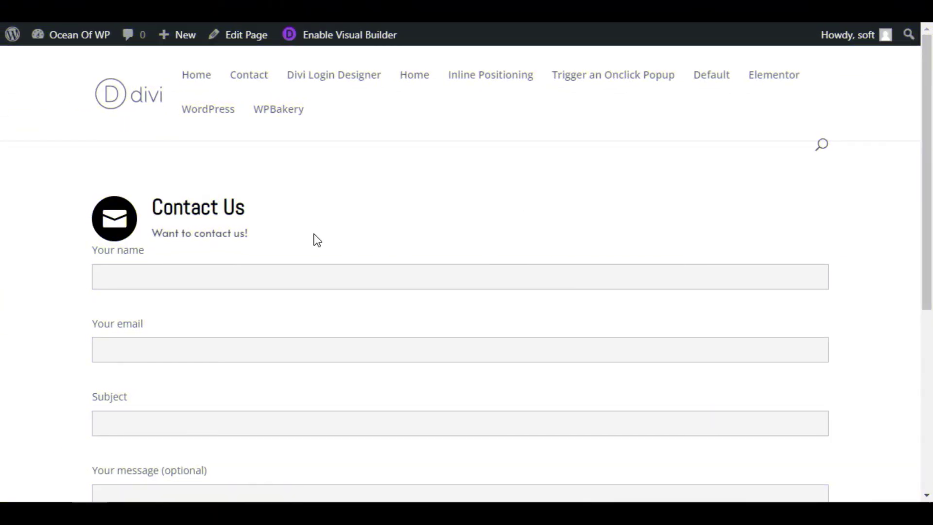
left_click_drag(220, 227, 275, 233)
scroll(185, 229, "down", 3)
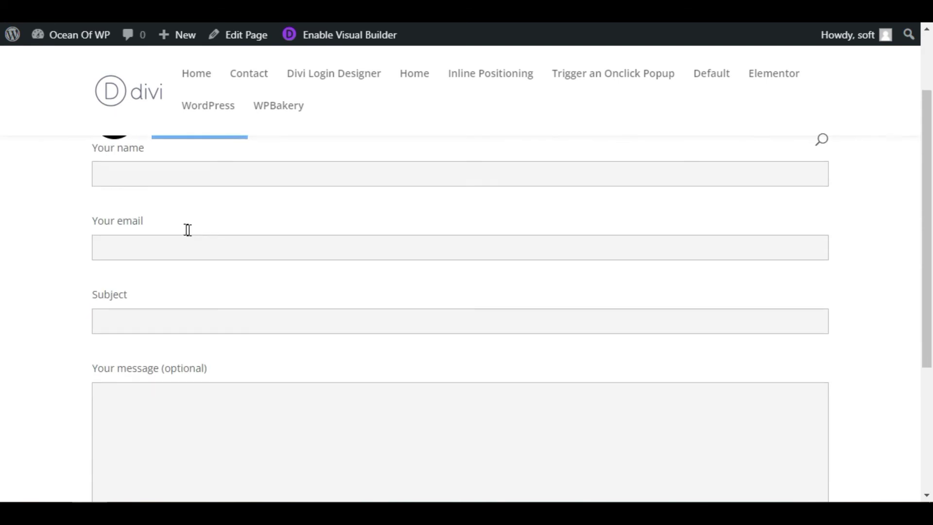
left_click(183, 156)
left_click(214, 234)
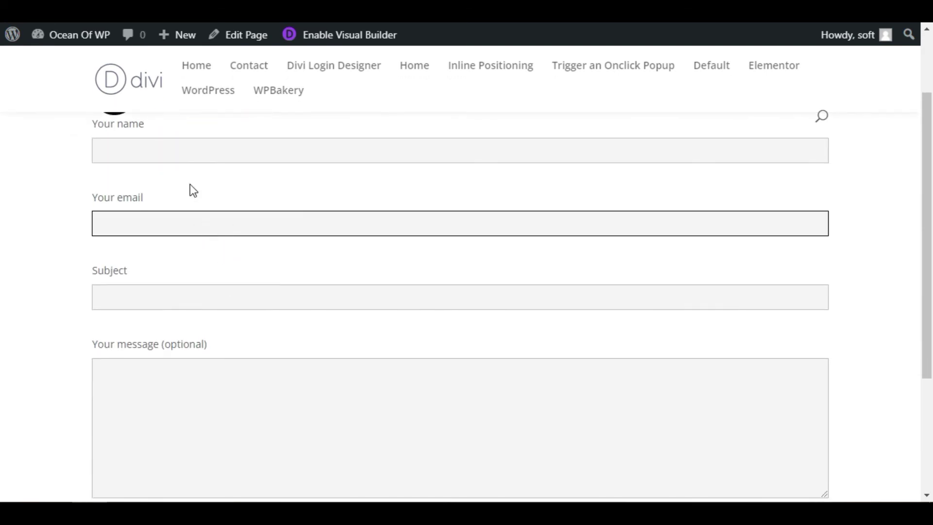
left_click(176, 154)
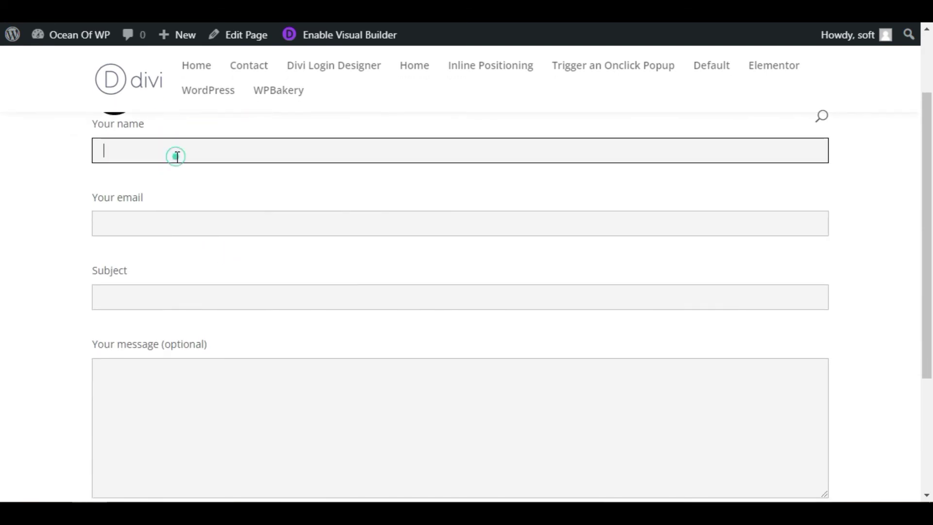
left_click(481, 235)
scroll(454, 279, "down", 4)
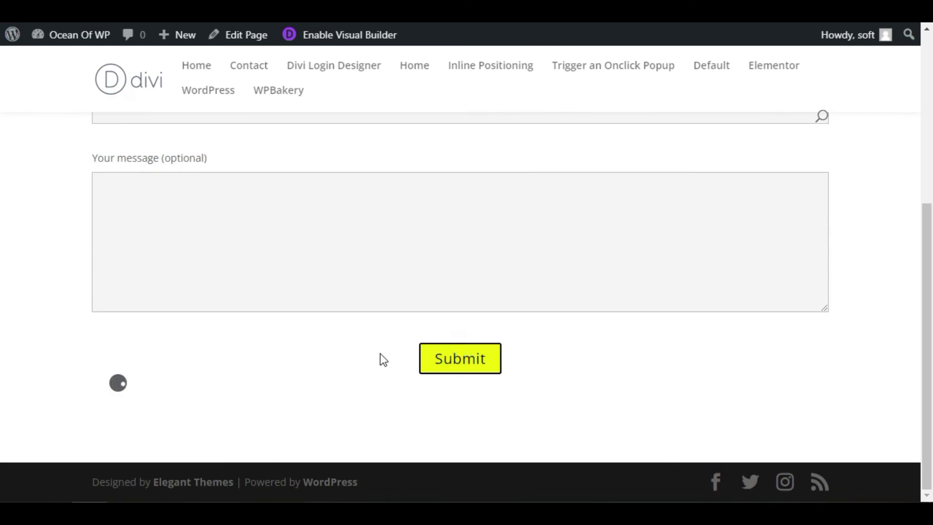
scroll(380, 354, "up", 2)
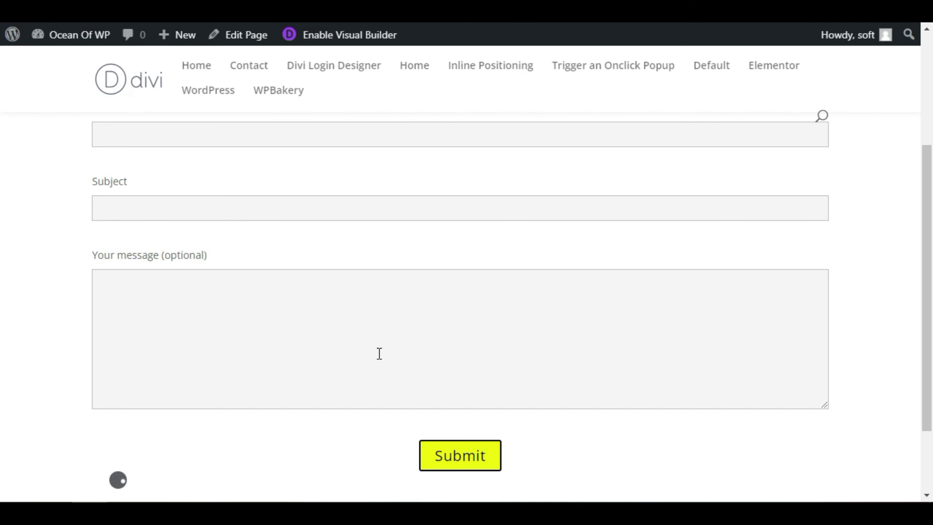
scroll(379, 354, "up", 5)
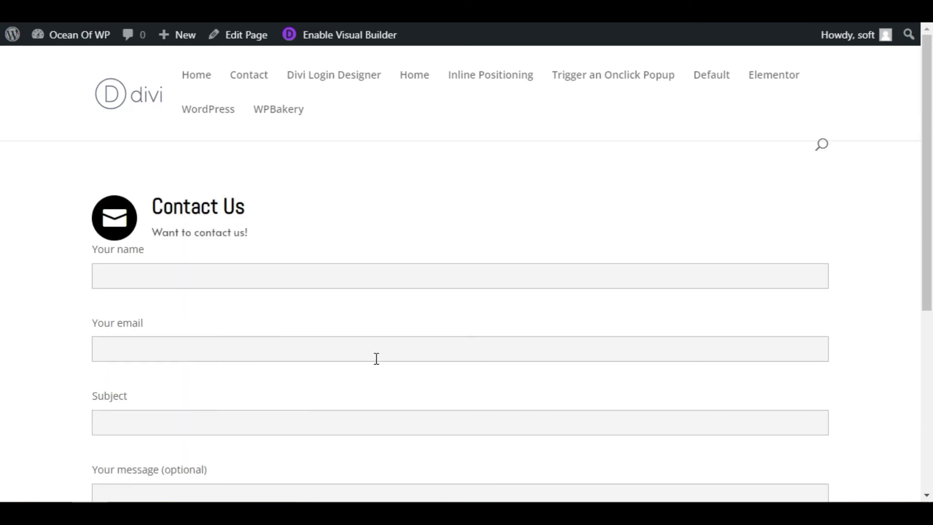